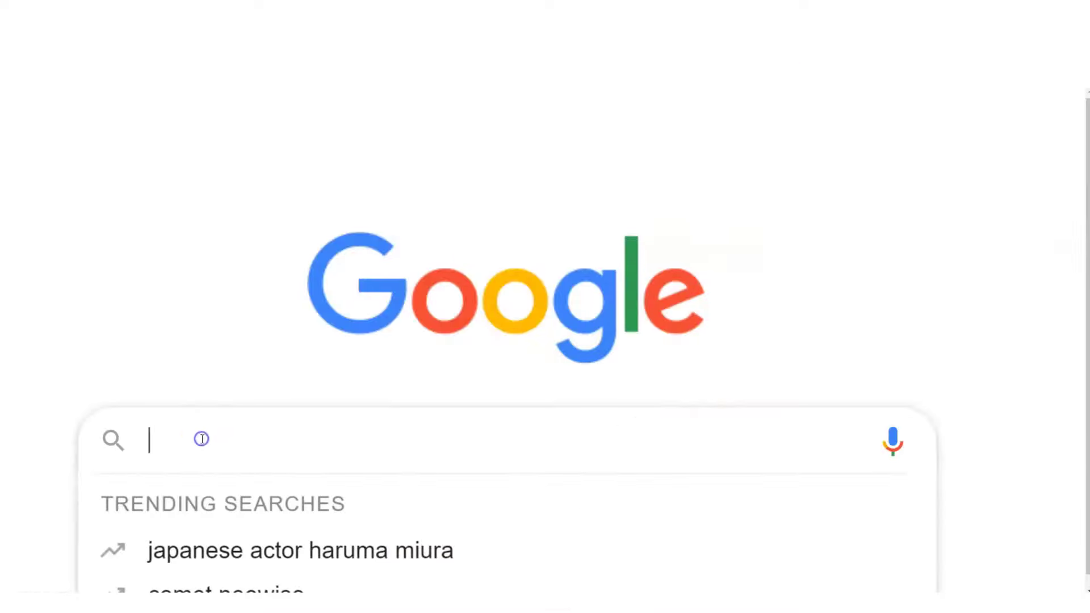
# Search Google for 'bancnet online' and open the BancNet website result
pyautogui.write('bancnet online')
pyautogui.press('Return')
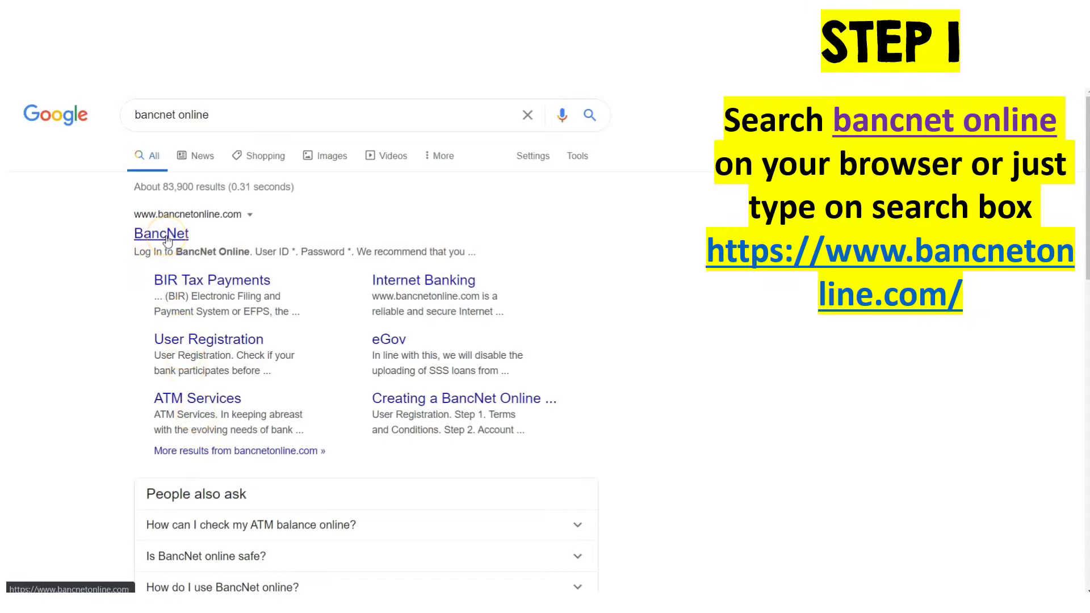
pyautogui.click(166, 237)
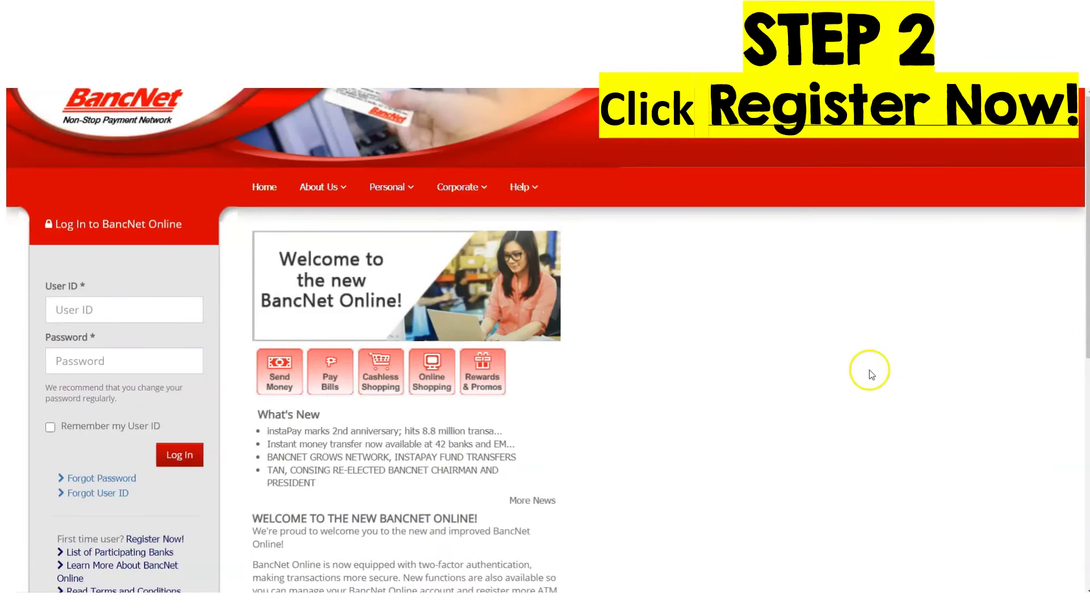
# Start 'Register Now!', check DBP in the participating banks list, and continue past it
pyautogui.scroll(-3, 874, 375)
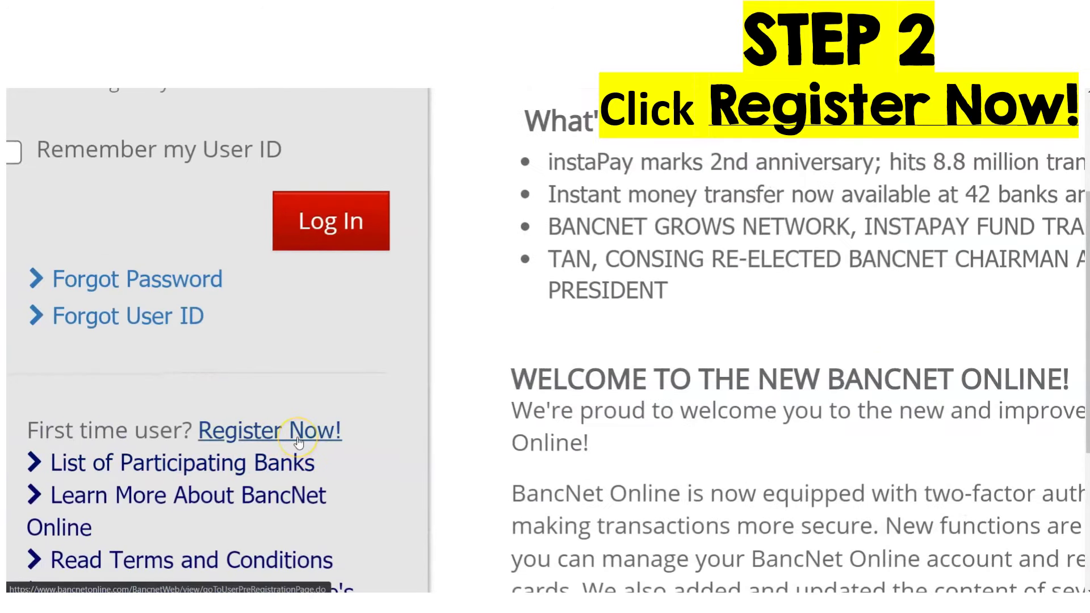
pyautogui.click(299, 441)
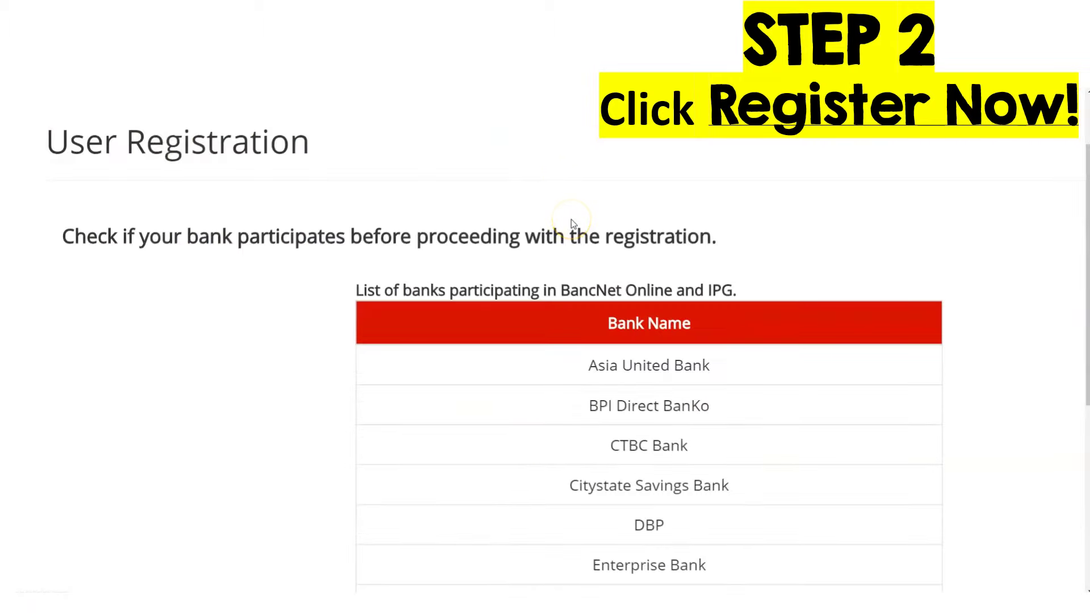
pyautogui.scroll(-2, 571, 221)
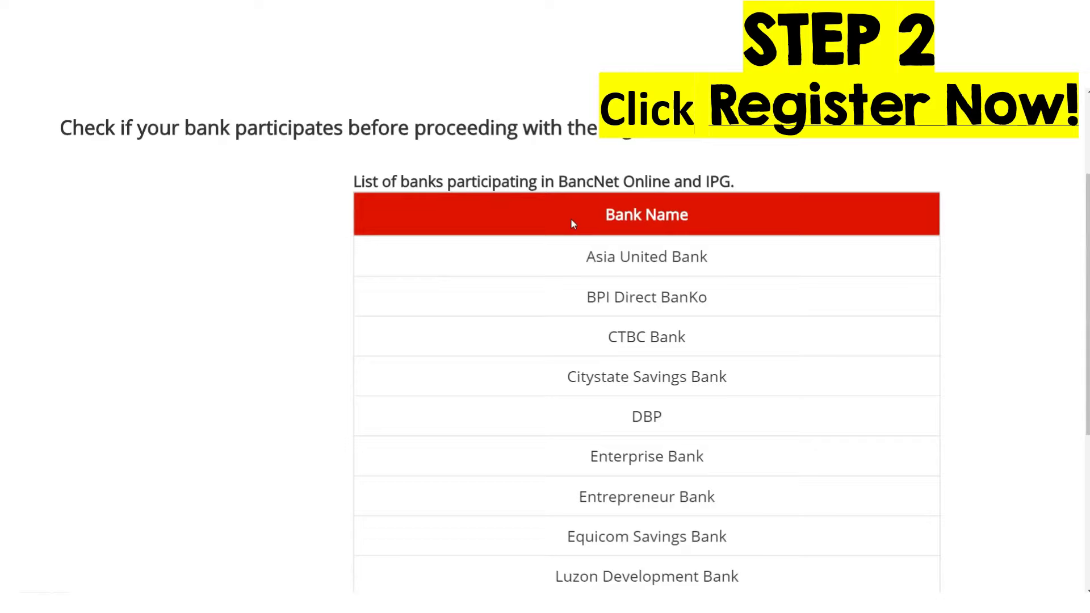
pyautogui.scroll(-2, 570, 218)
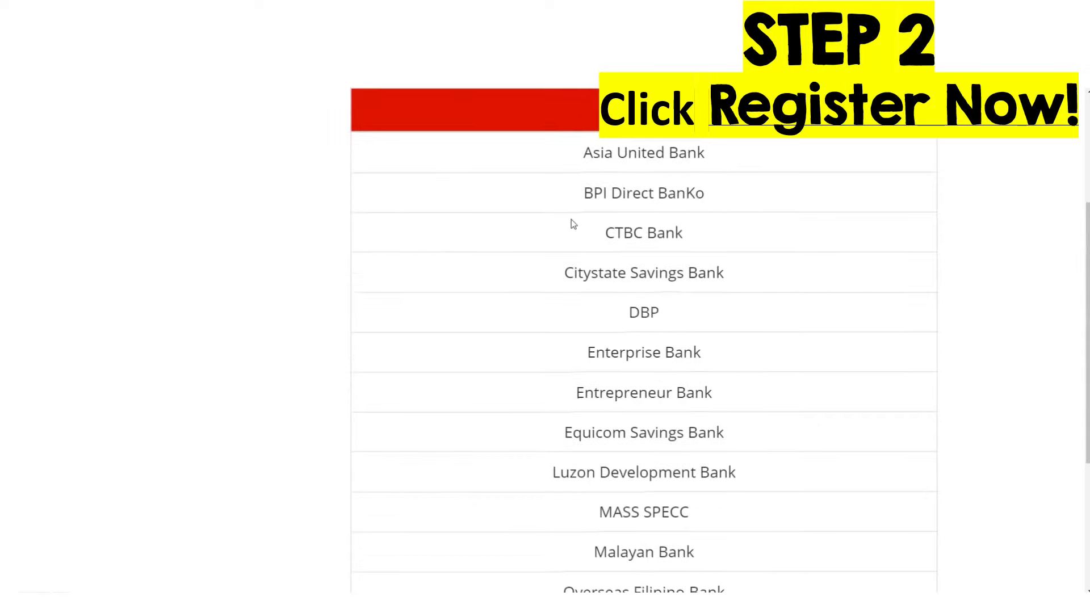
pyautogui.scroll(-8, 571, 220)
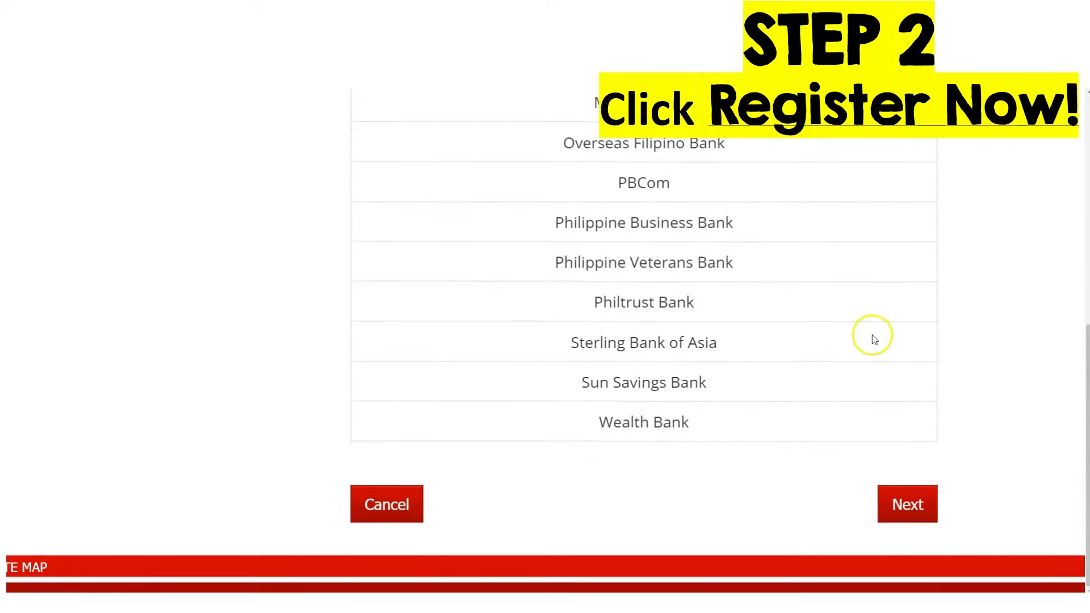
pyautogui.click(920, 511)
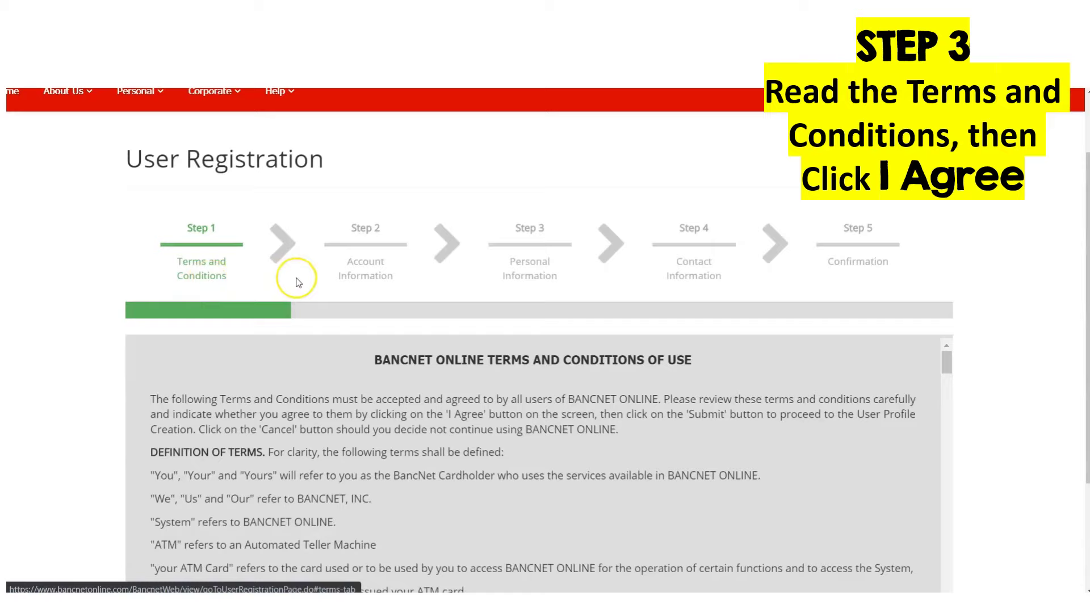
# Read the terms, tick 'I Agree with the Terms and Conditions', and continue to Account Information
pyautogui.scroll(-3, 297, 281)
pyautogui.scroll(-15, 419, 364)
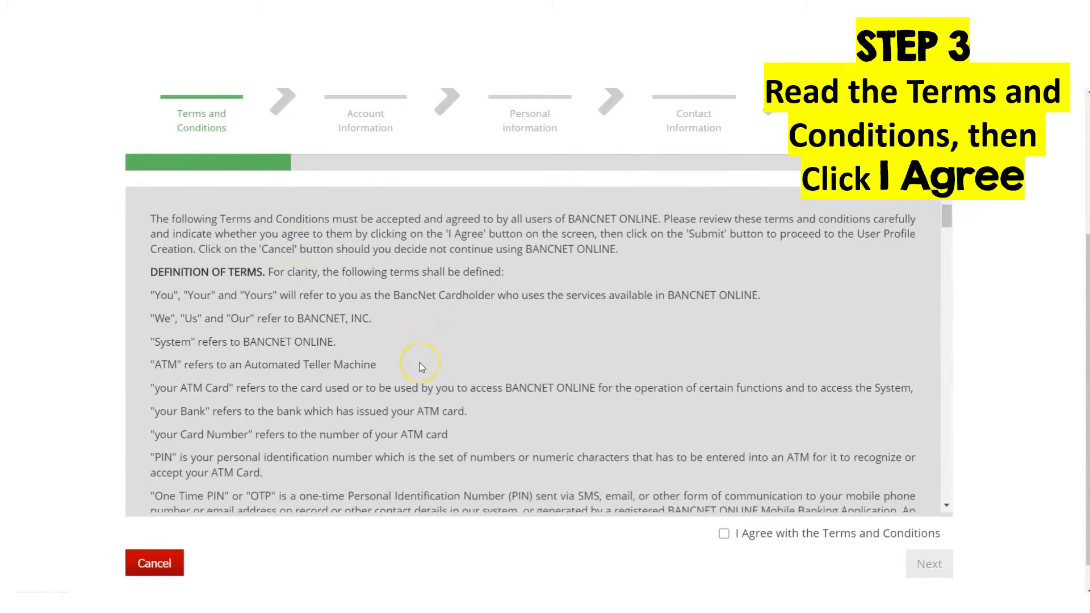
pyautogui.scroll(-20, 421, 366)
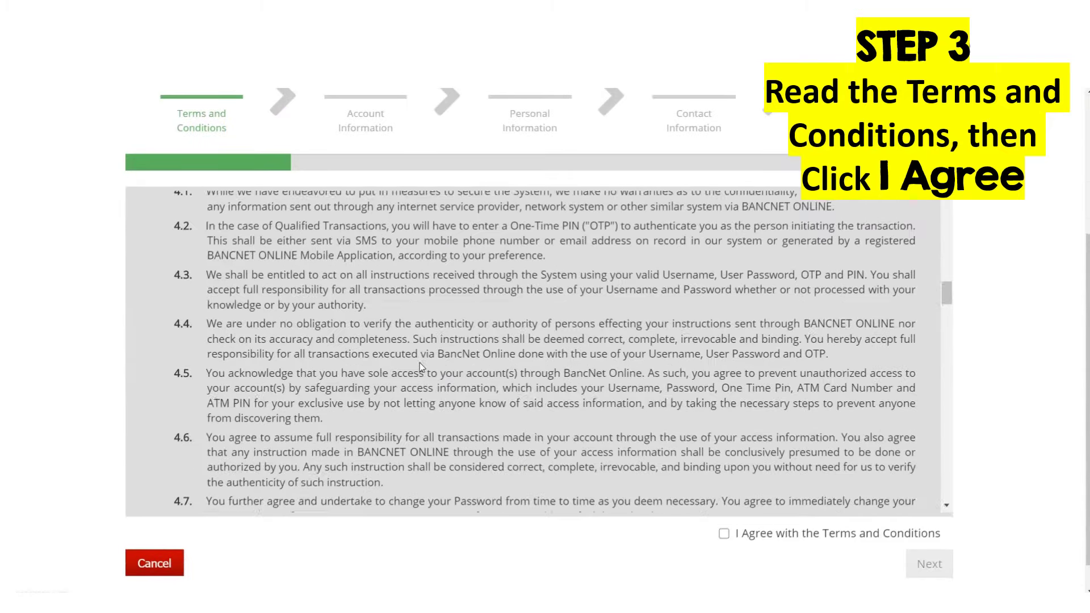
pyautogui.scroll(-20, 420, 366)
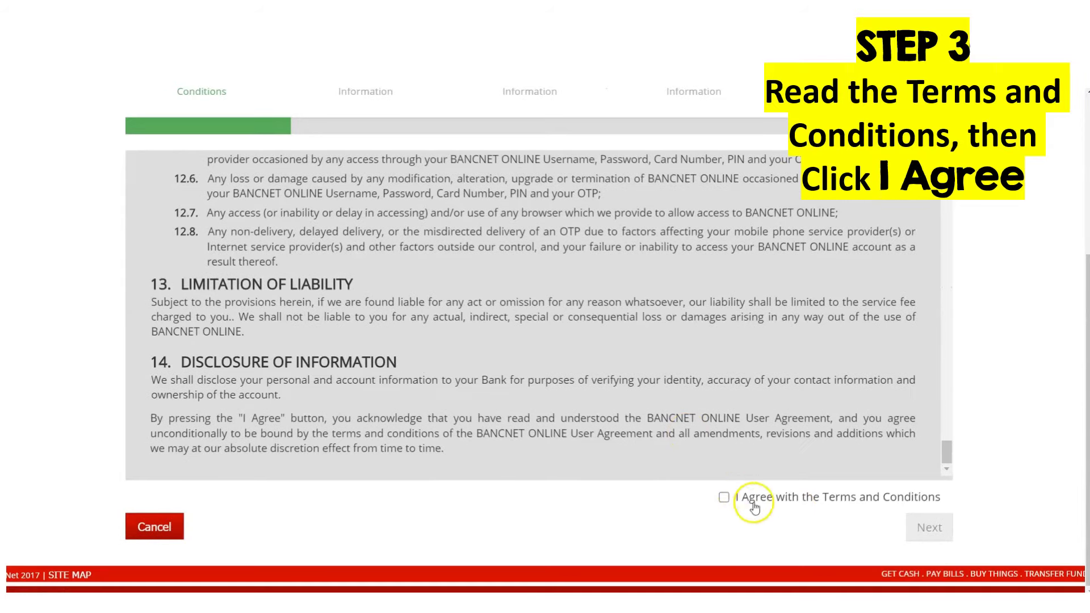
pyautogui.hscroll(1, 745, 499)
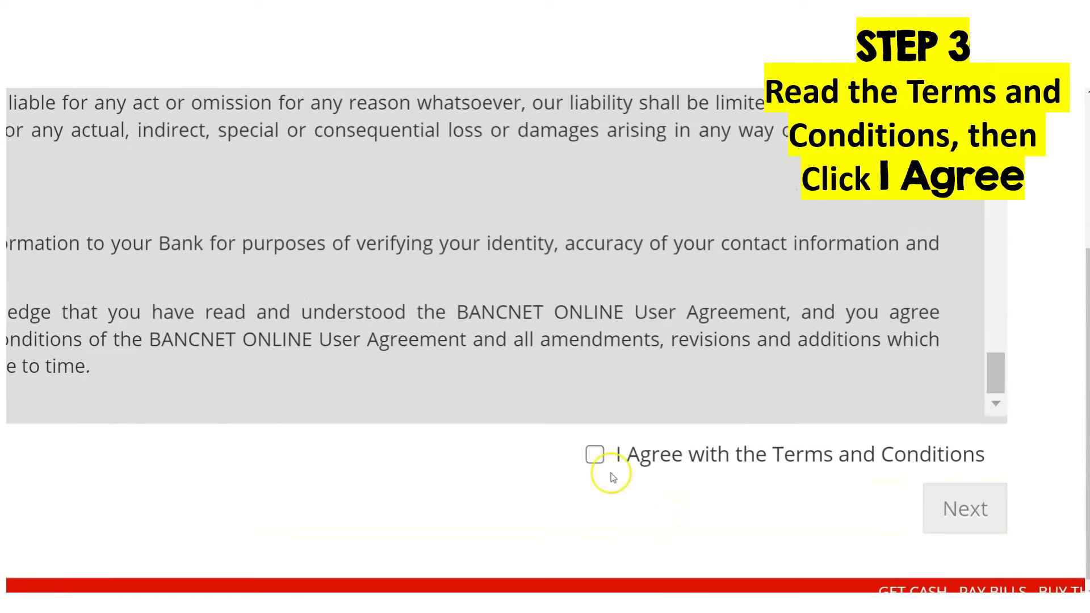
pyautogui.click(593, 457)
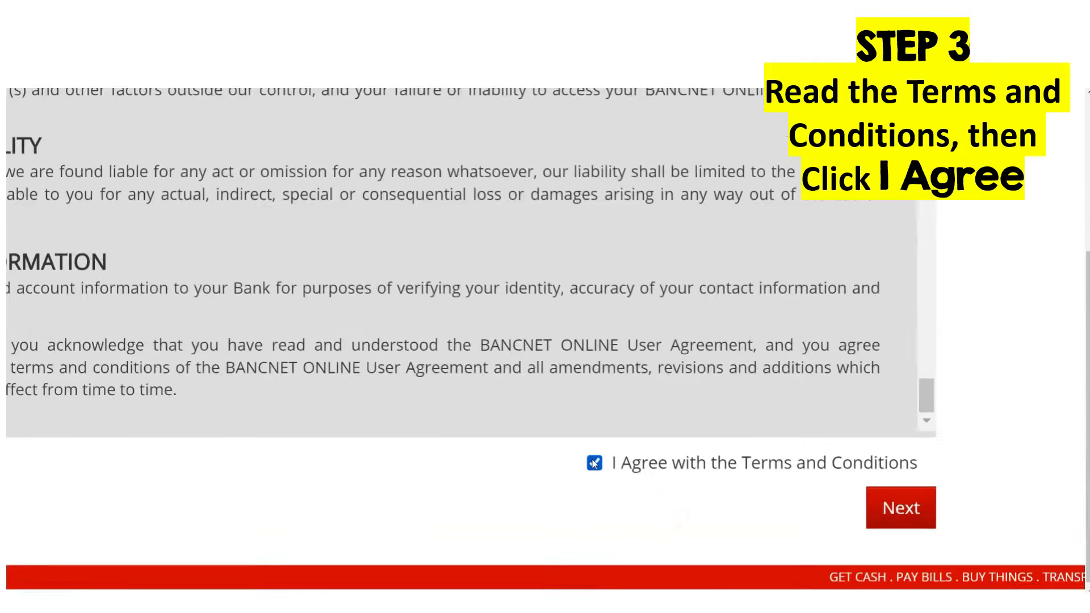
pyautogui.click(912, 529)
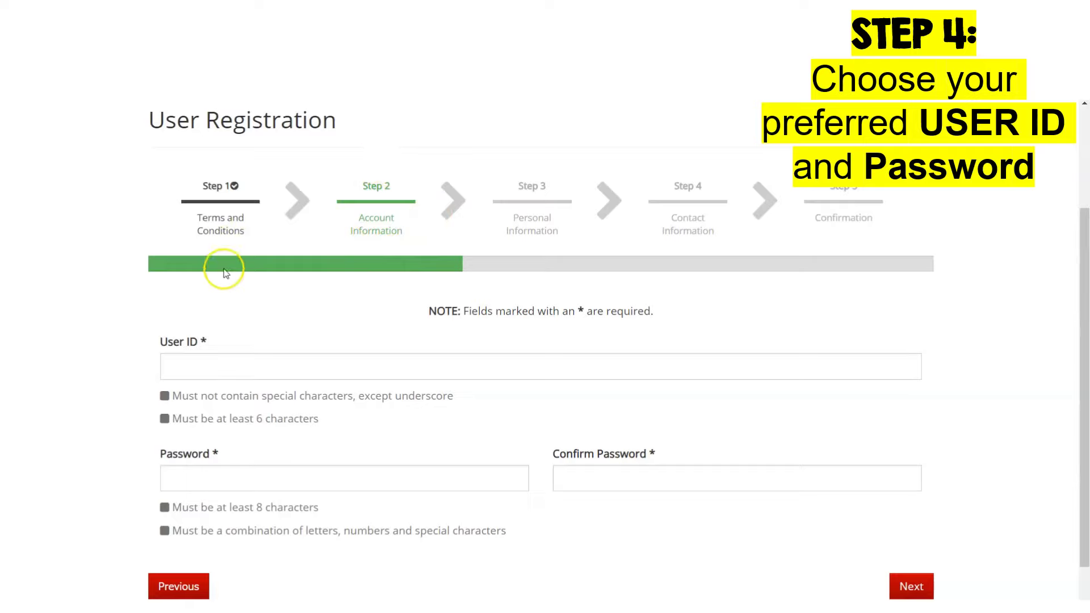
pyautogui.tripleClick(157, 343)
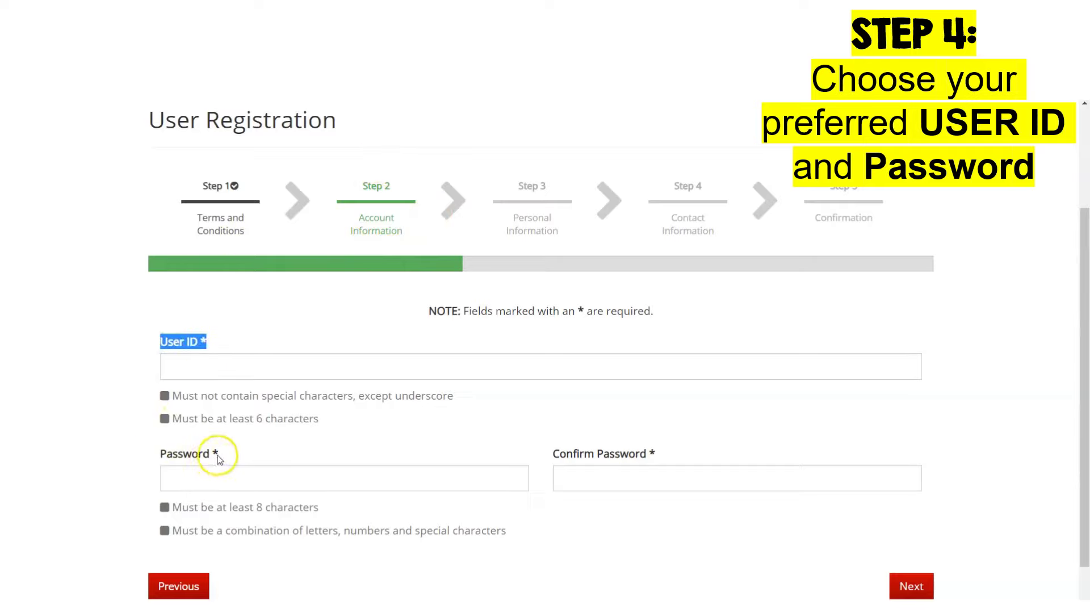
pyautogui.click(142, 395)
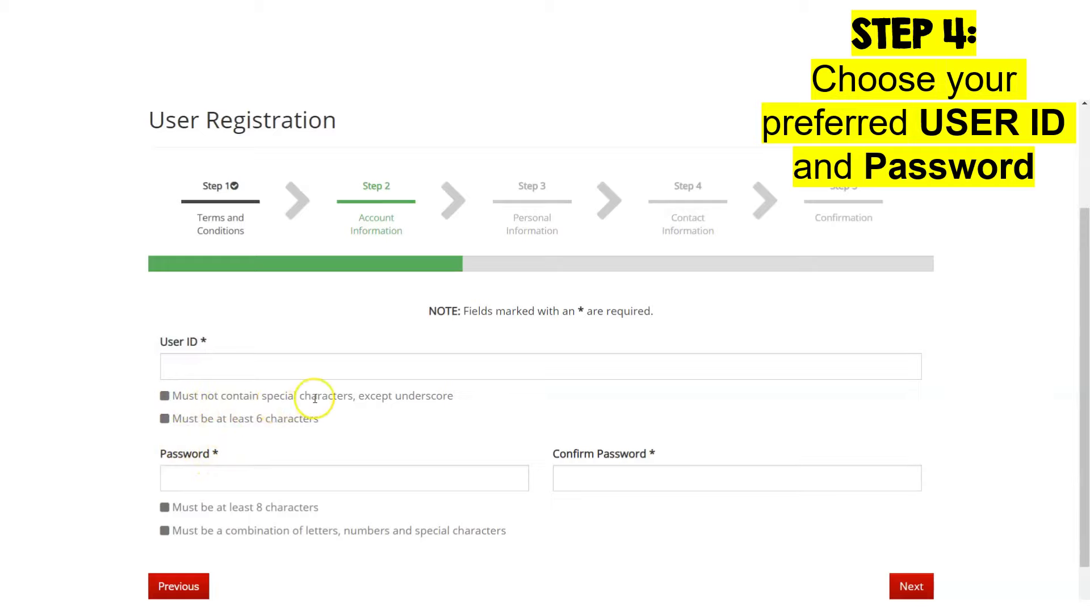
pyautogui.moveTo(454, 398); pyautogui.dragTo(179, 401)
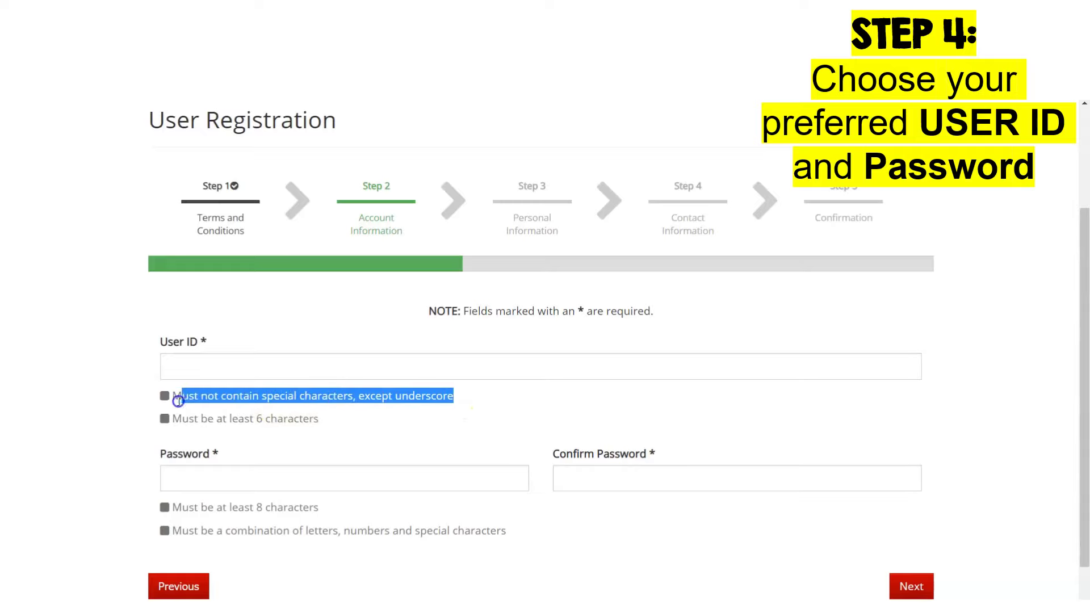
pyautogui.click(321, 420)
pyautogui.moveTo(321, 420); pyautogui.dragTo(181, 424)
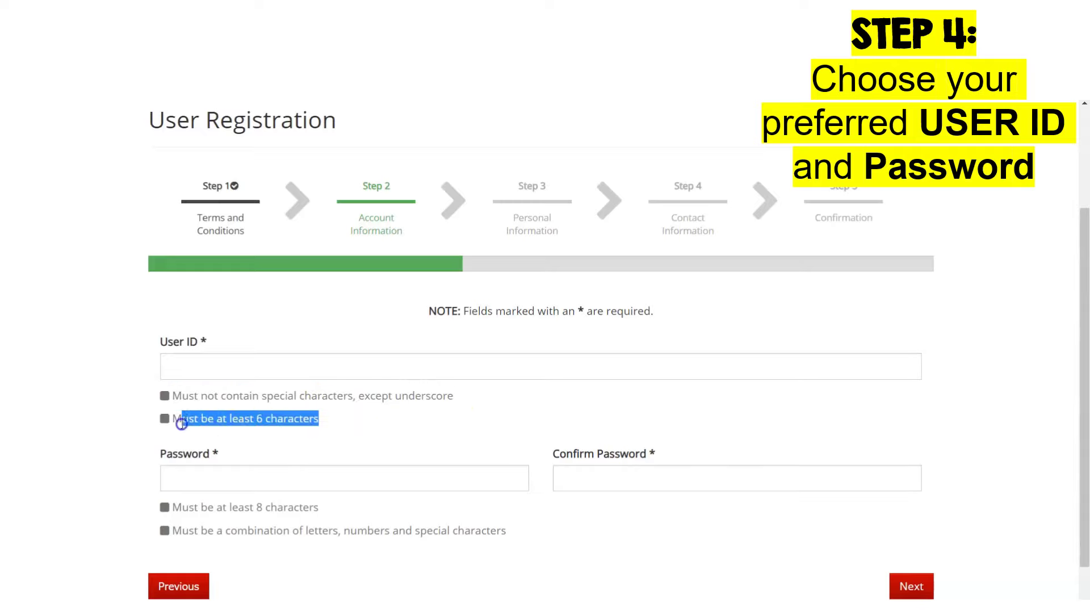
pyautogui.click(356, 441)
pyautogui.scroll(-1, 356, 442)
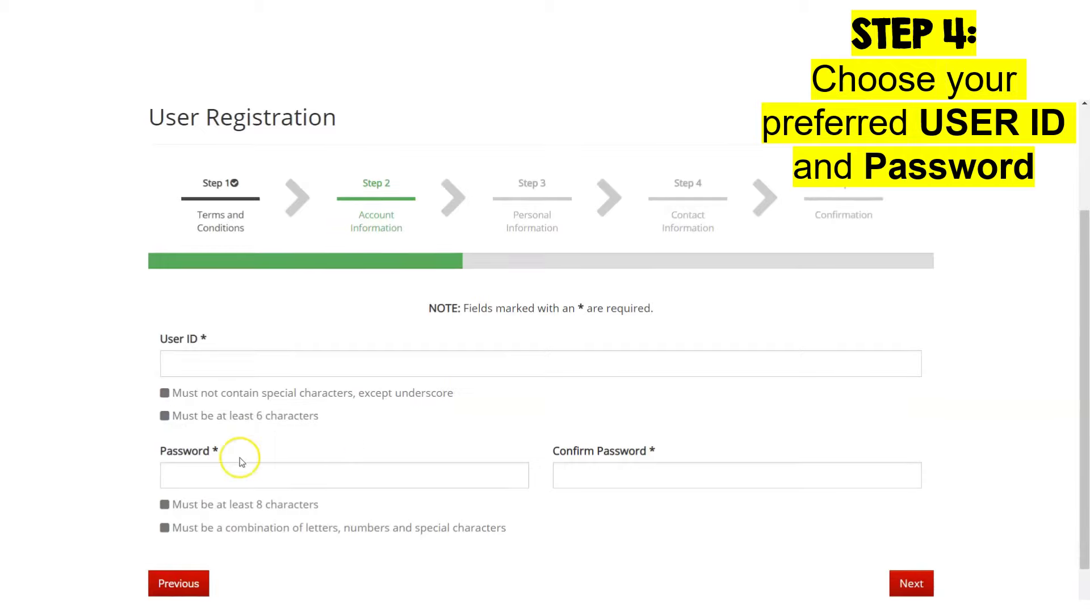
pyautogui.moveTo(226, 454); pyautogui.dragTo(156, 450)
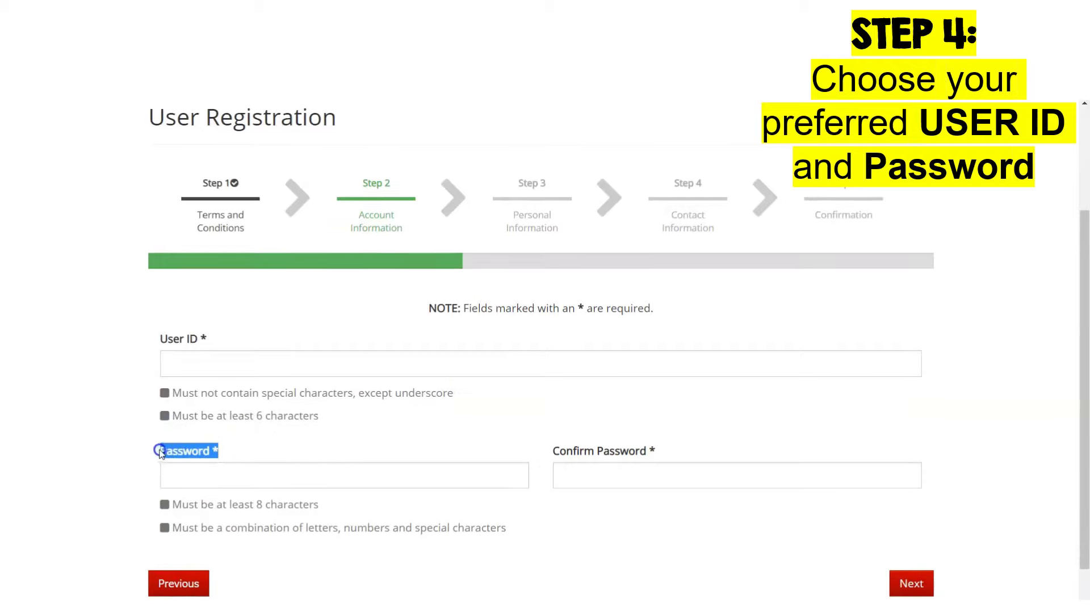
pyautogui.click(319, 505)
pyautogui.moveTo(317, 504); pyautogui.dragTo(206, 506)
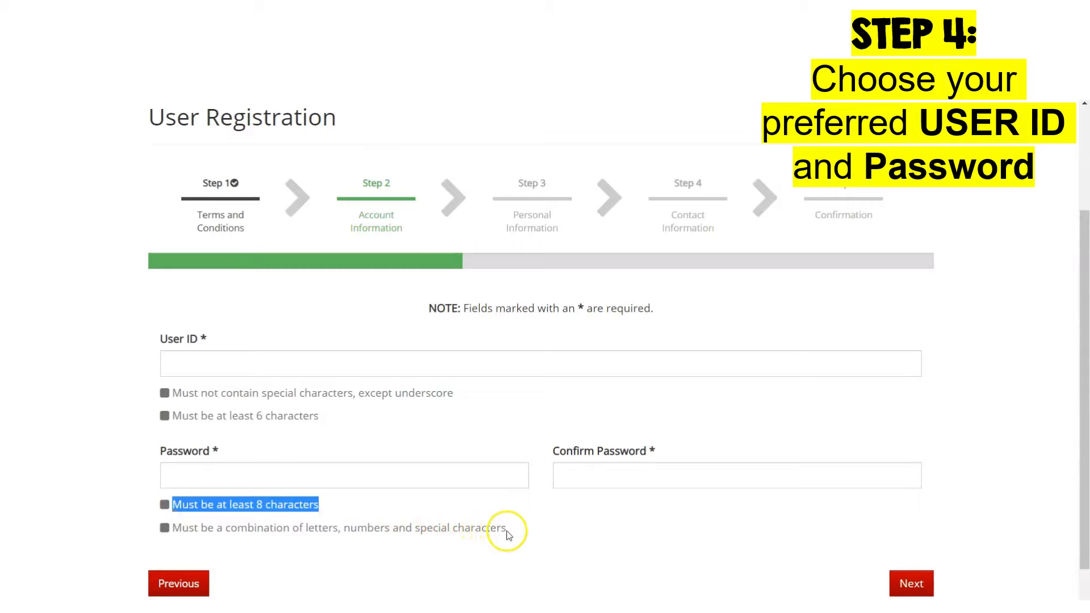
pyautogui.moveTo(507, 529); pyautogui.dragTo(202, 531)
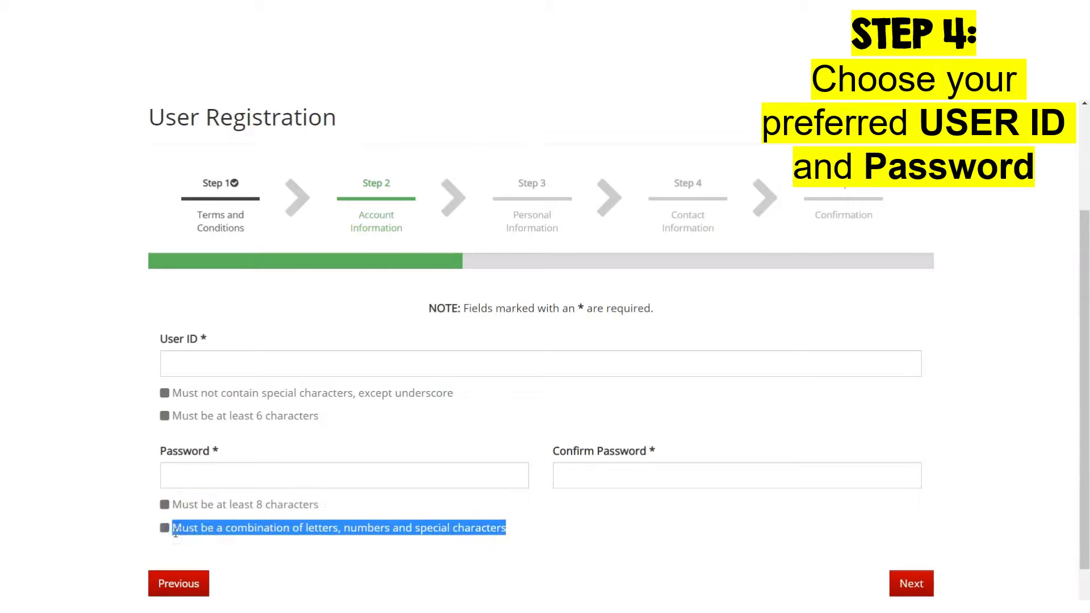
pyautogui.moveTo(683, 445); pyautogui.dragTo(559, 449)
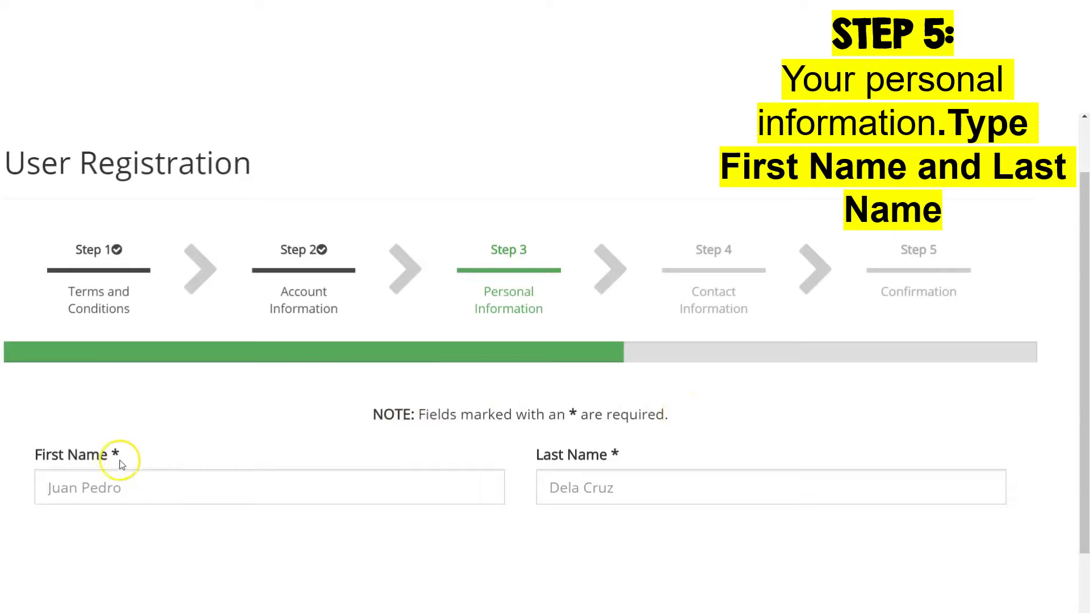
# Highlight the First Name and Last Name labels on the Personal Information step
pyautogui.click(35, 454)
pyautogui.tripleClick(35, 455)
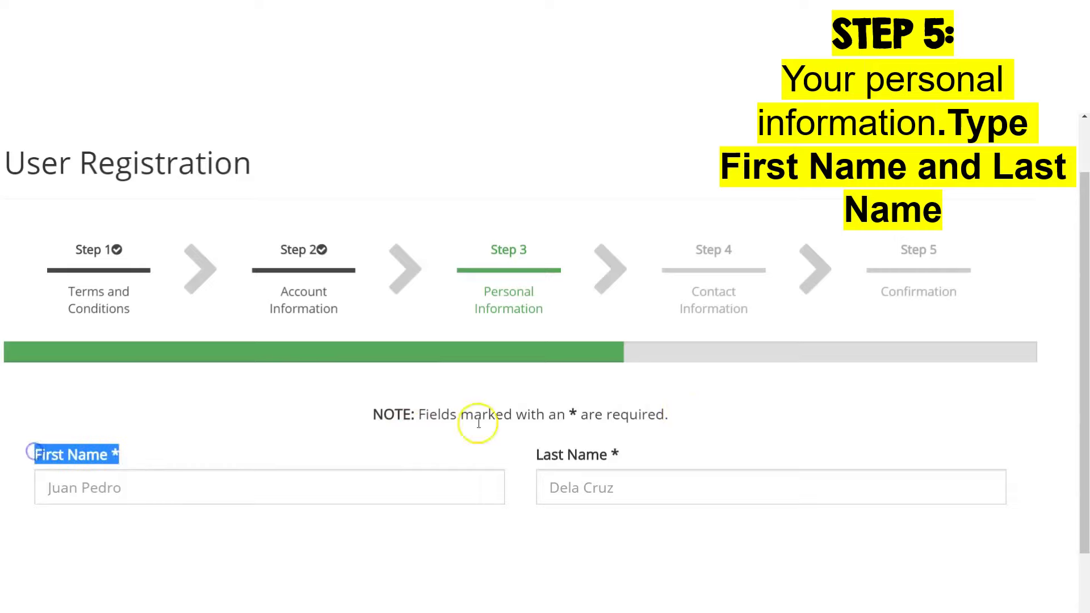
pyautogui.moveTo(622, 451); pyautogui.dragTo(528, 451)
pyautogui.scroll(-3, 528, 450)
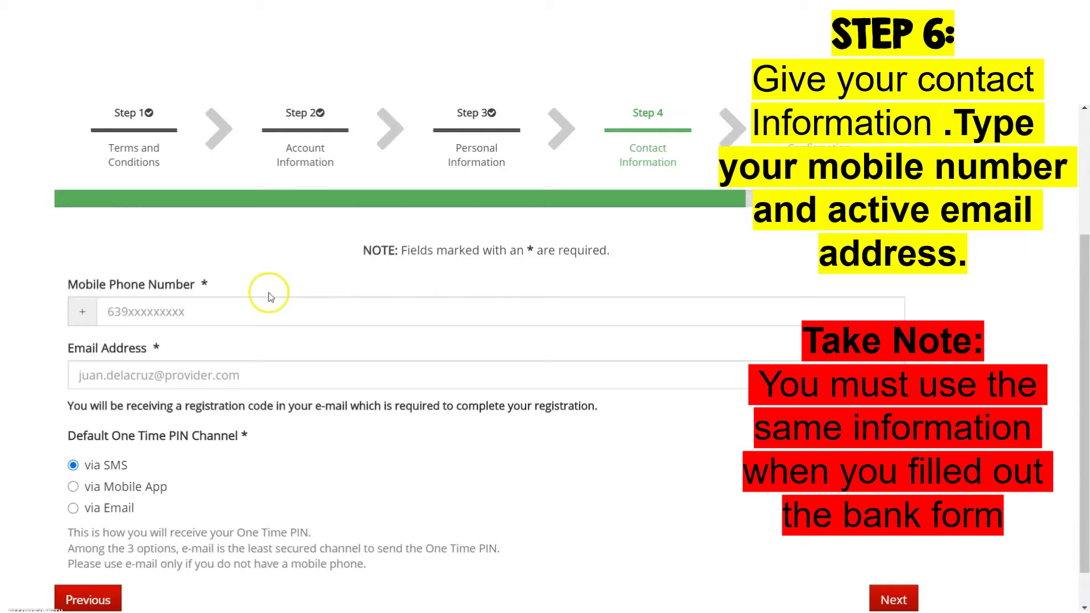
# Highlight the Mobile Phone Number, Email Address and PIN channel labels, then clear the highlight
pyautogui.moveTo(196, 286); pyautogui.dragTo(71, 286)
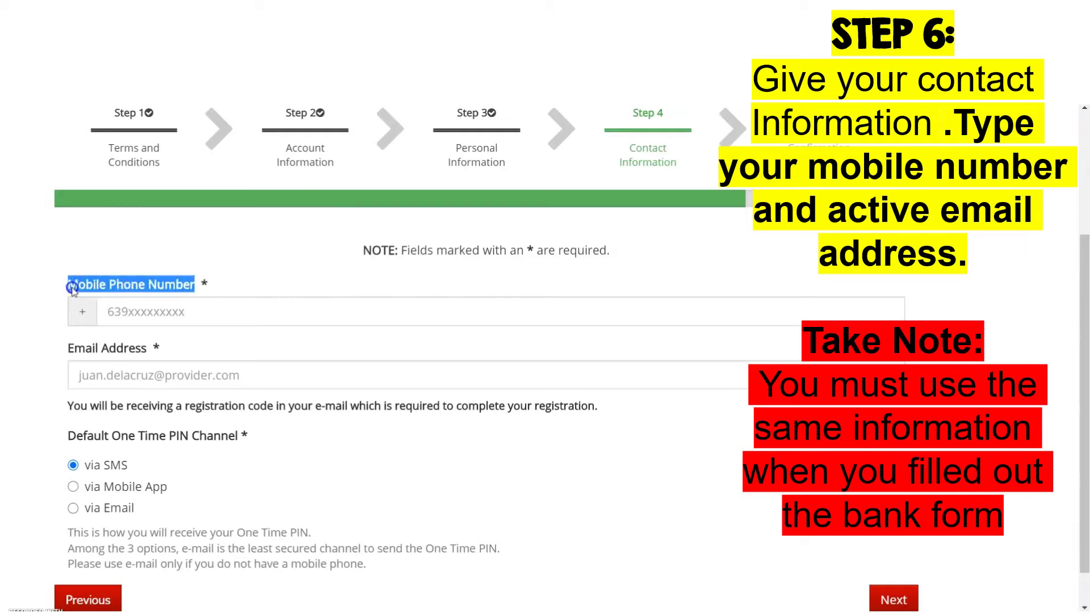
pyautogui.moveTo(152, 348); pyautogui.dragTo(67, 349)
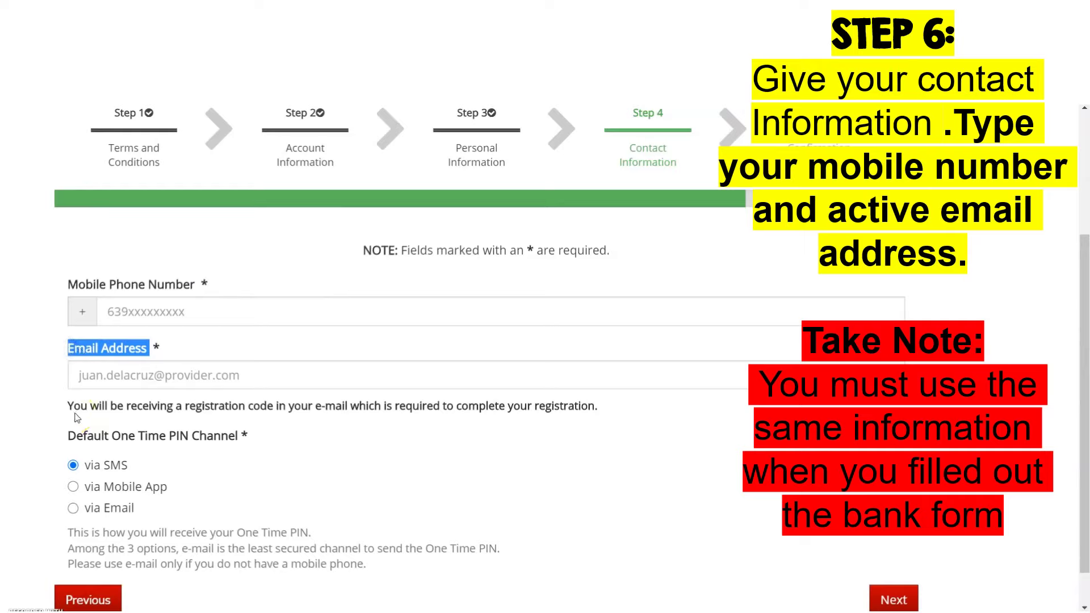
pyautogui.moveTo(74, 408); pyautogui.dragTo(410, 436)
pyautogui.click(410, 436)
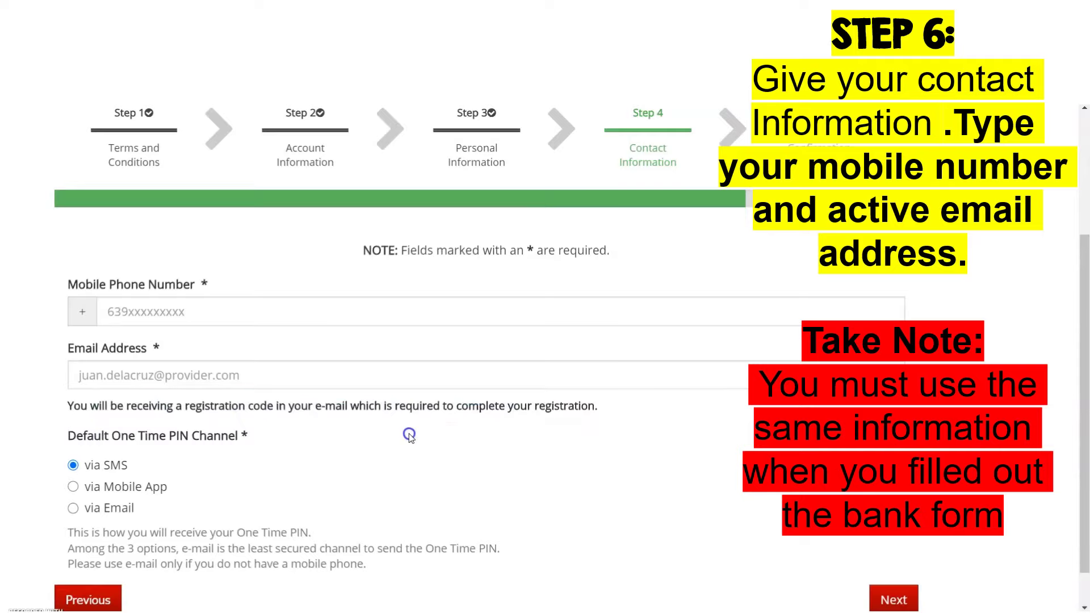
pyautogui.click(130, 446)
# Select 'via Email' as the Default One Time PIN Channel
pyautogui.click(98, 450)
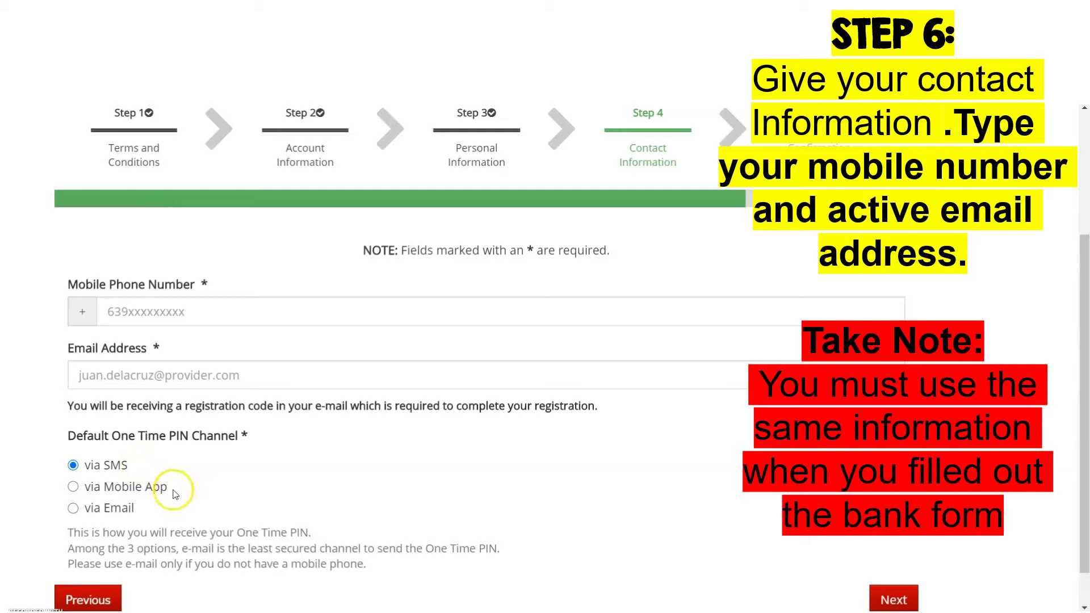
pyautogui.click(173, 490)
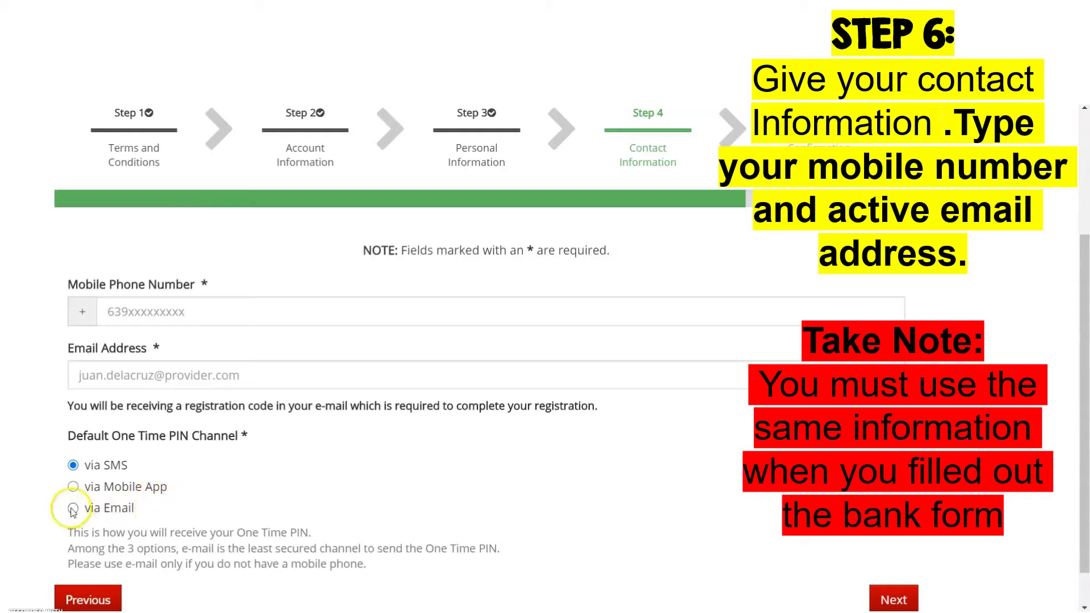
pyautogui.click(73, 509)
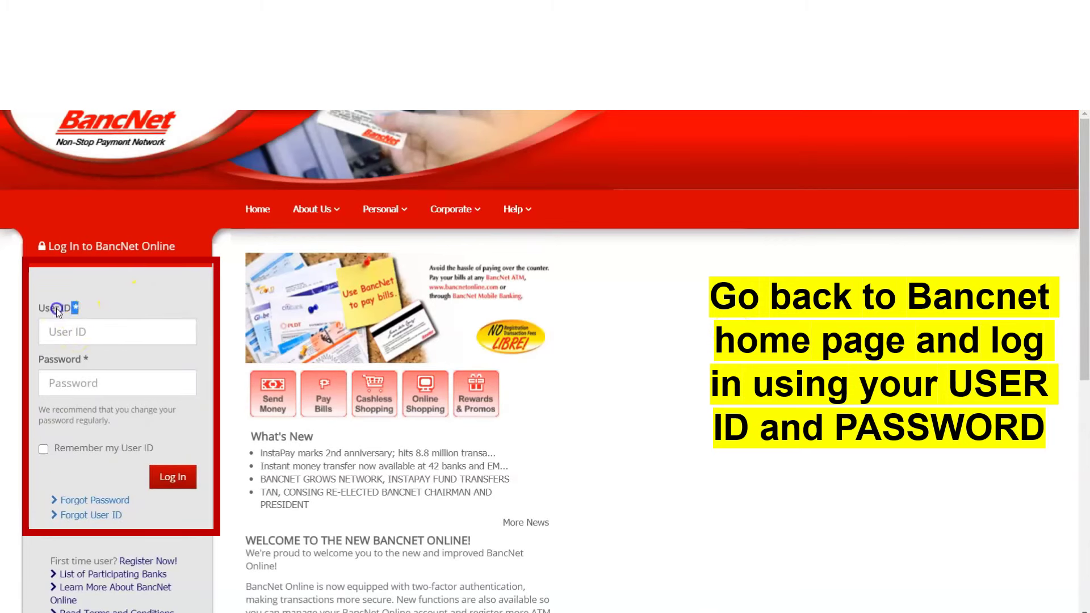
# Highlight the User ID and Password labels in the Log In panel
pyautogui.moveTo(56, 309); pyautogui.dragTo(32, 309)
pyautogui.moveTo(100, 364); pyautogui.dragTo(16, 360)
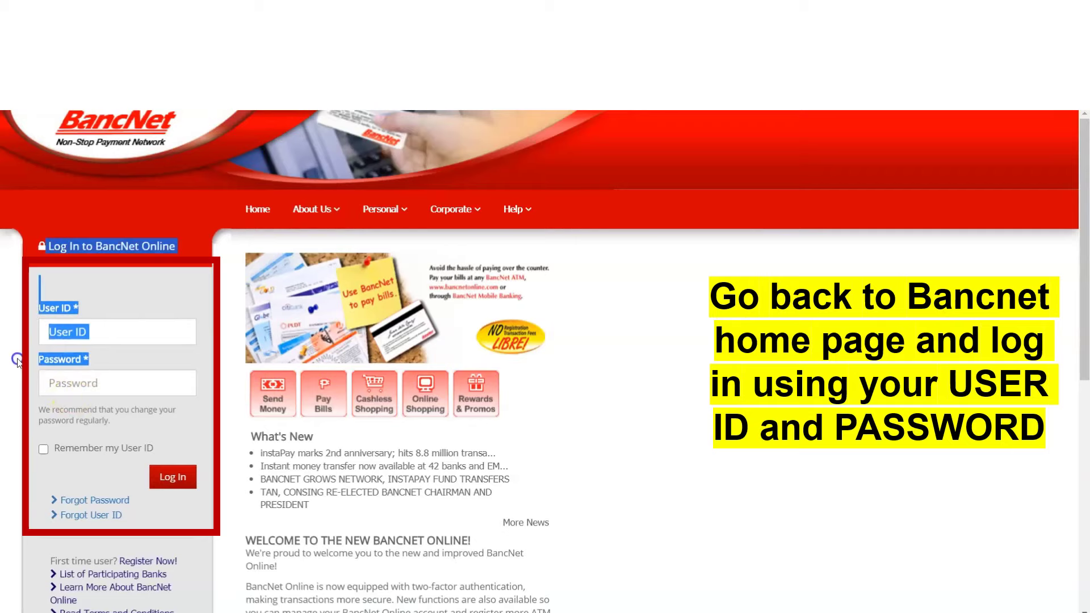
pyautogui.click(189, 302)
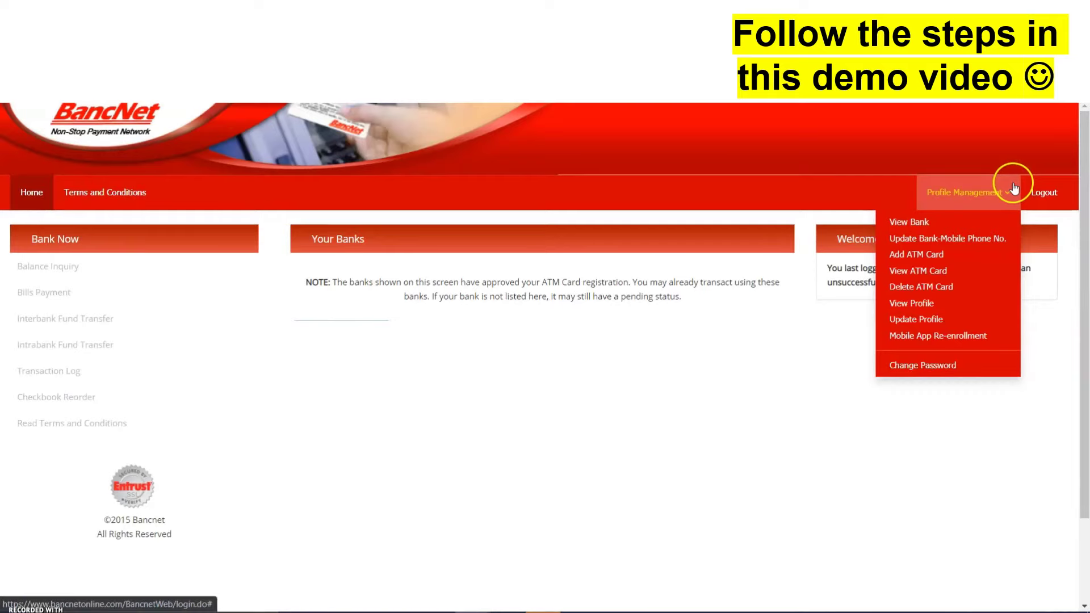
# Choose Add ATM Card from the Profile Management options
pyautogui.click(817, 360)
pyautogui.click(983, 195)
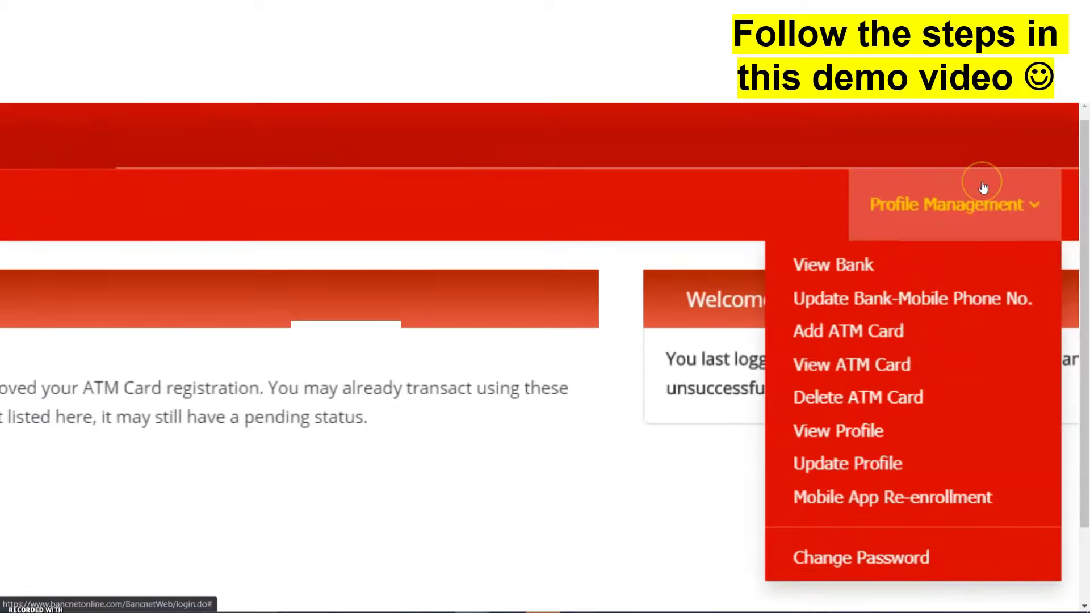
pyautogui.scroll(2, 983, 187)
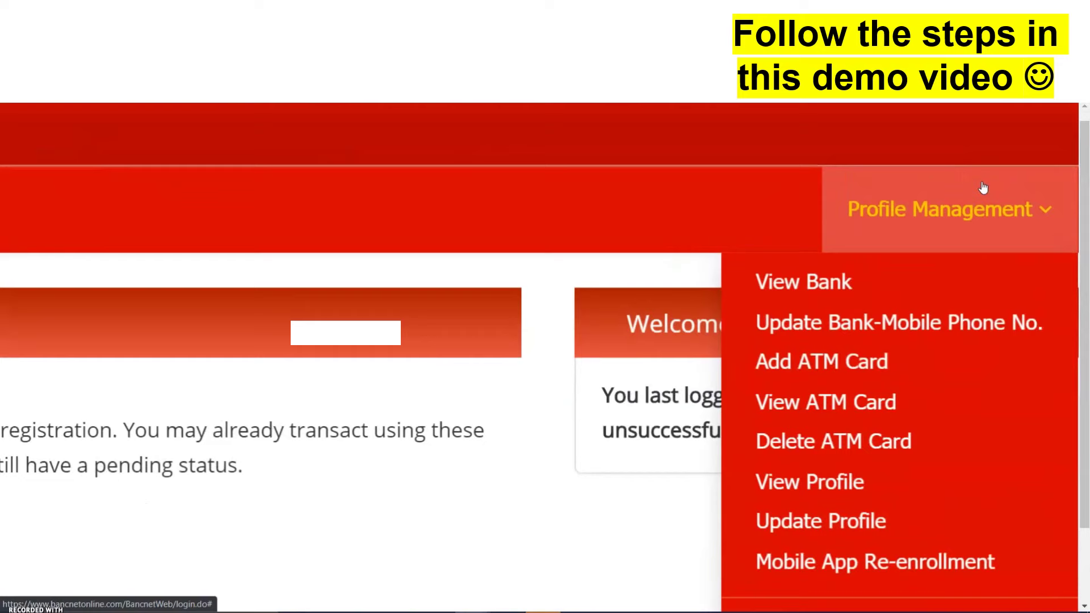
pyautogui.hscroll(2, 983, 187)
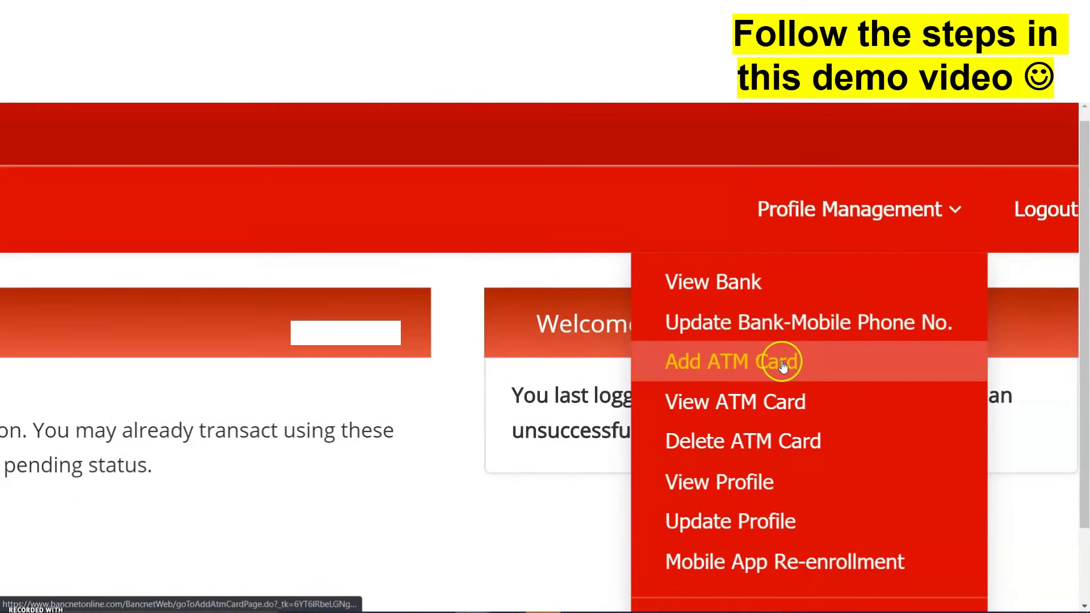
pyautogui.click(816, 360)
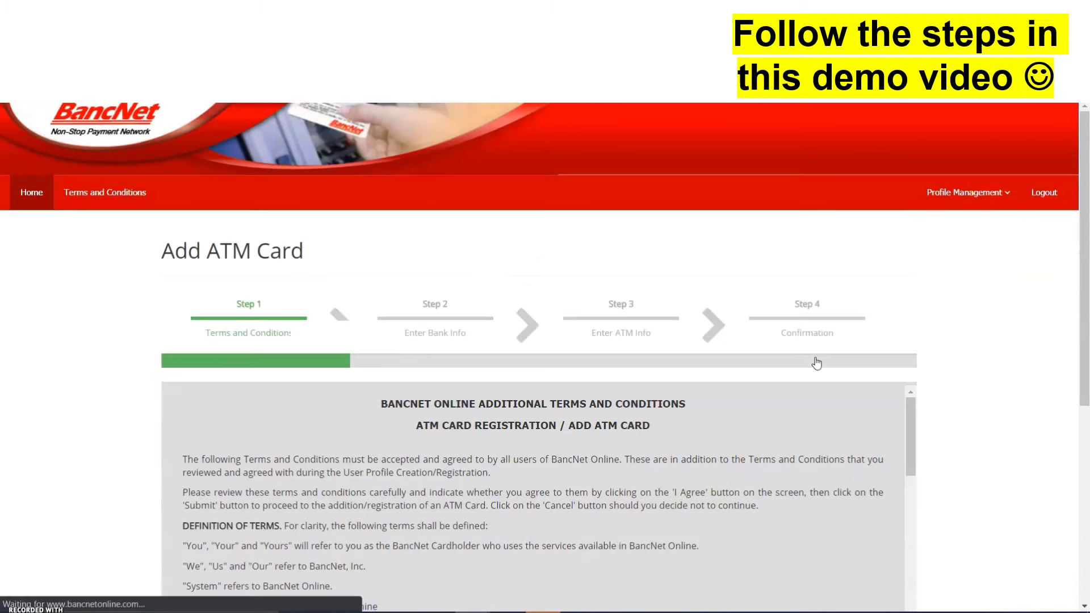
# Scroll through and review the Add ATM Card terms and conditions
pyautogui.scroll(-1, 816, 363)
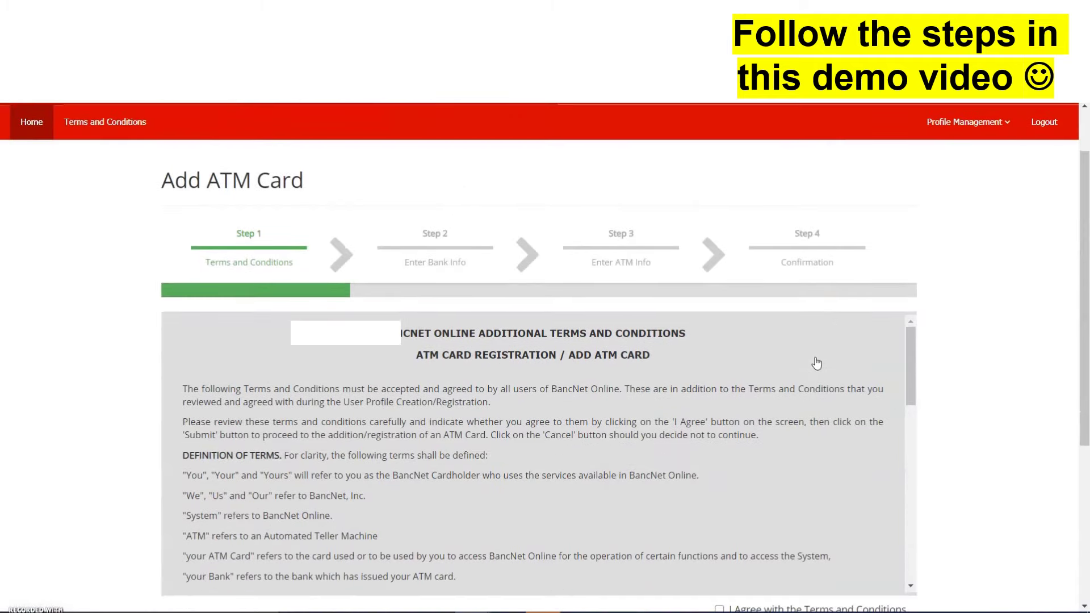
pyautogui.scroll(-1, 816, 364)
pyautogui.click(1002, 275)
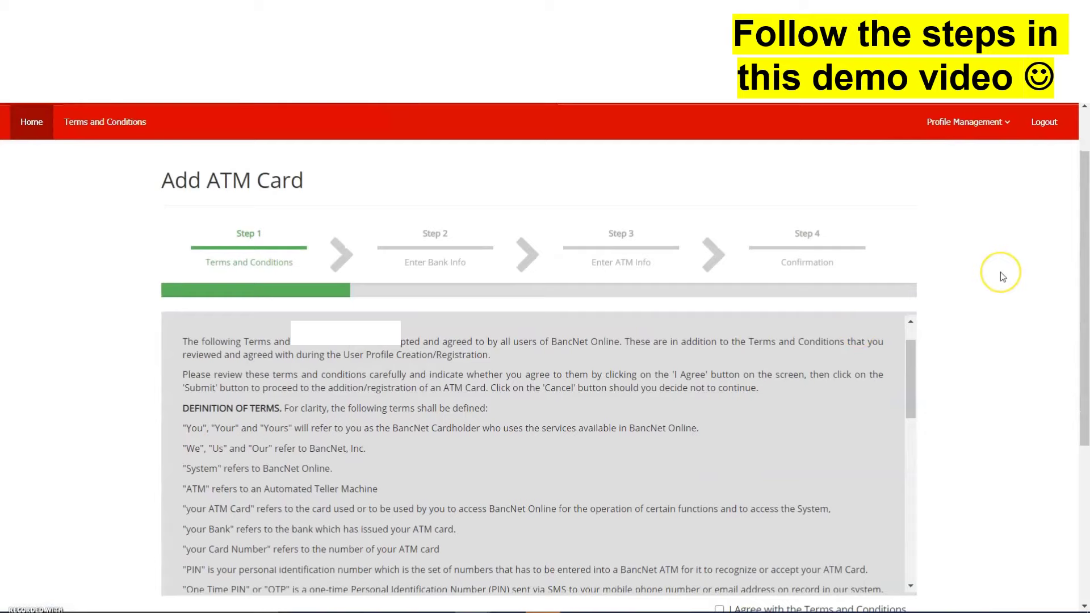
pyautogui.scroll(-1, 1002, 276)
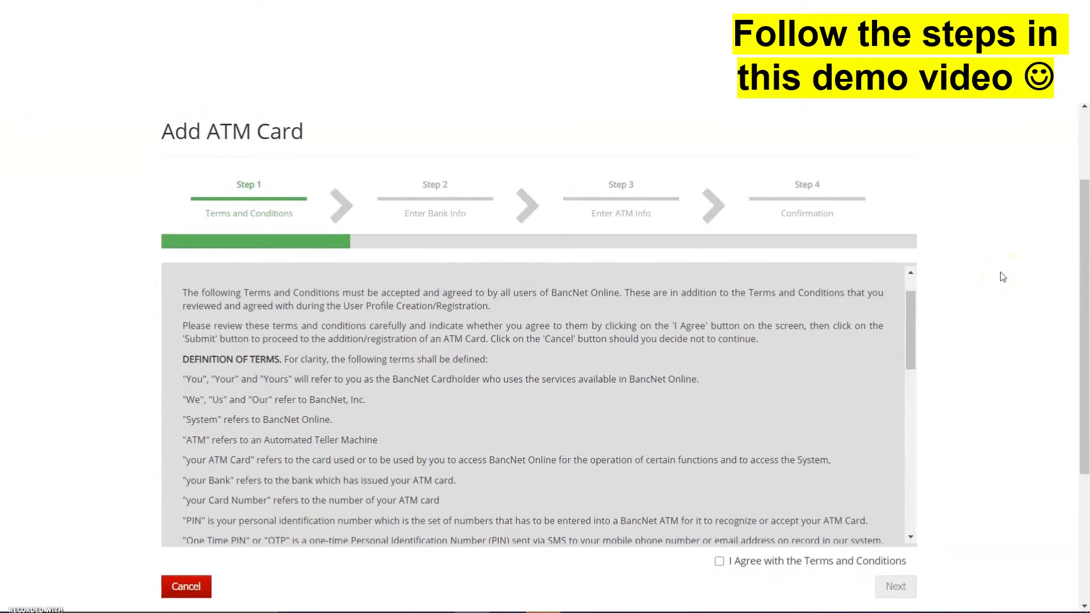
pyautogui.click(299, 216)
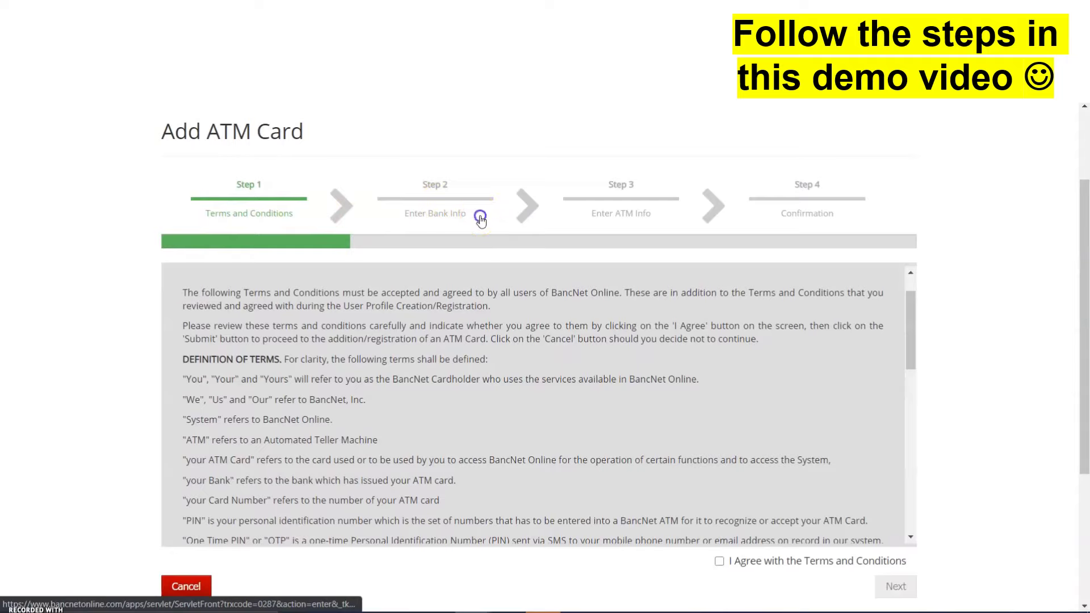
pyautogui.click(666, 220)
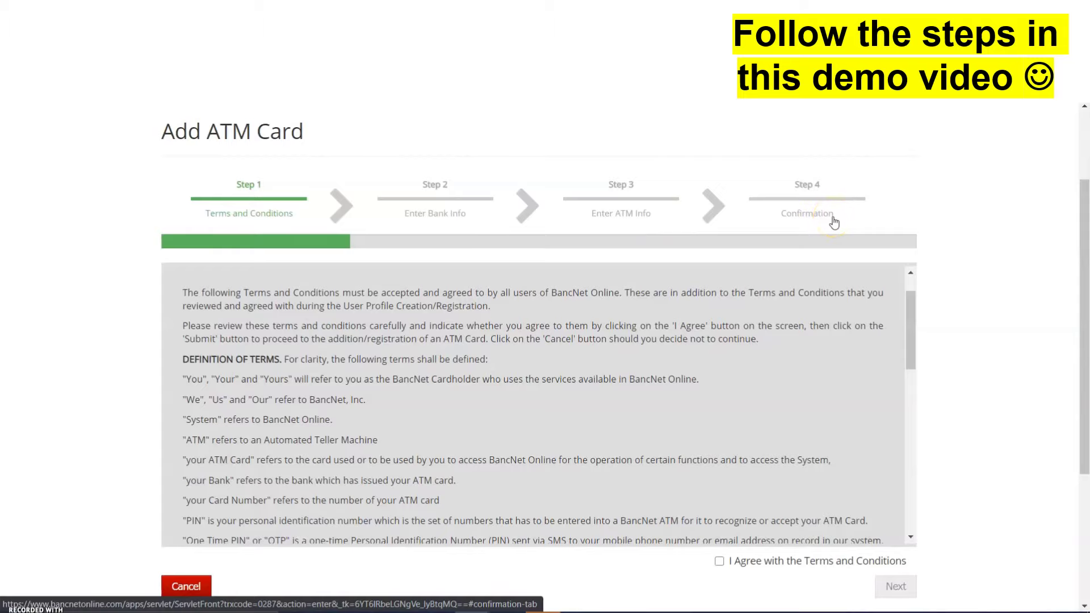
pyautogui.click(285, 245)
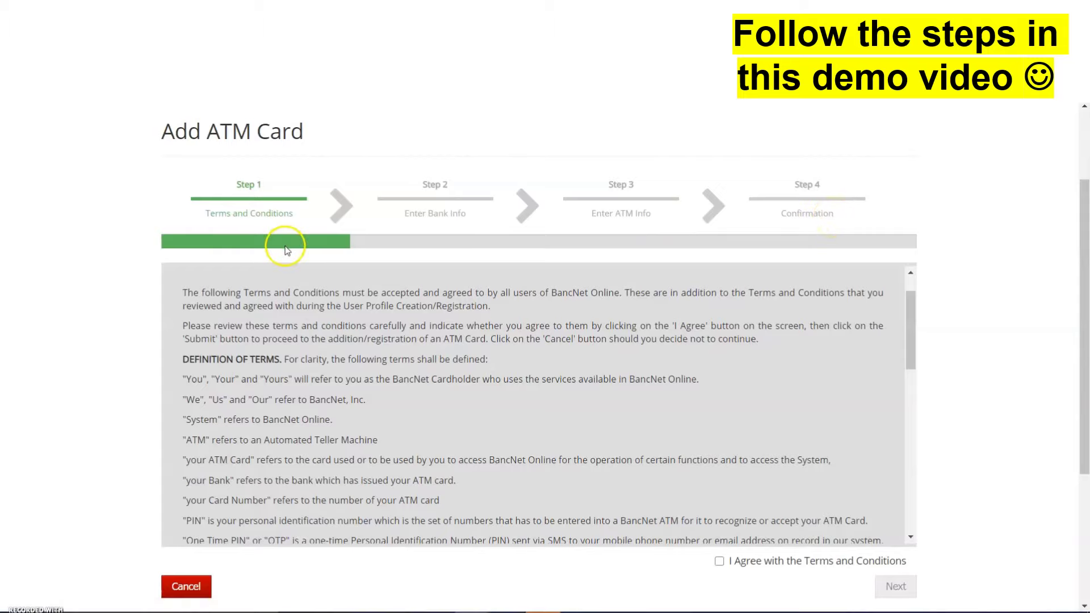
pyautogui.scroll(-1, 286, 254)
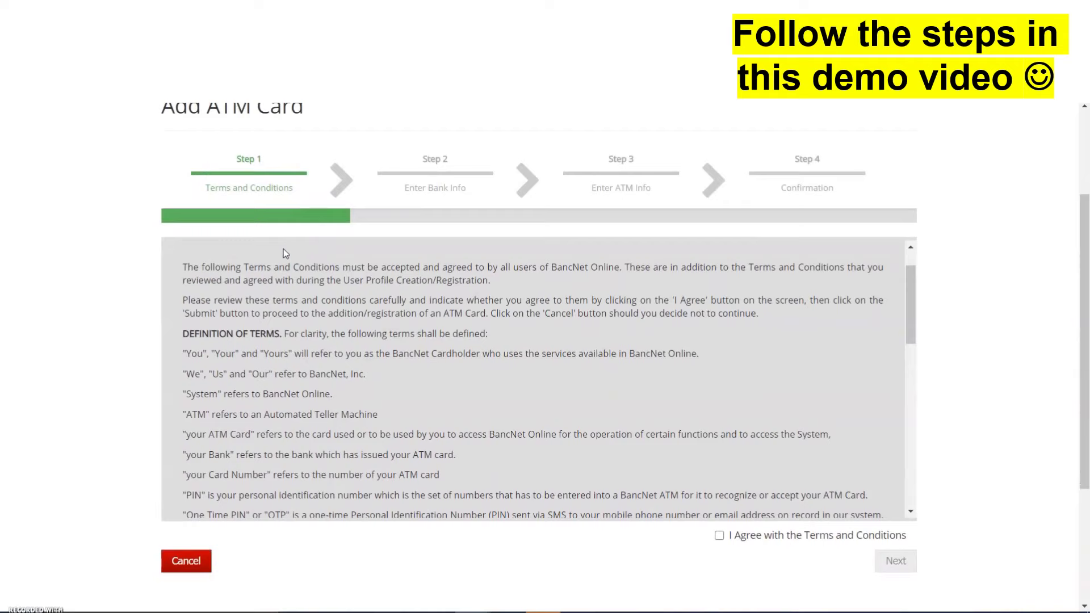
pyautogui.click(704, 565)
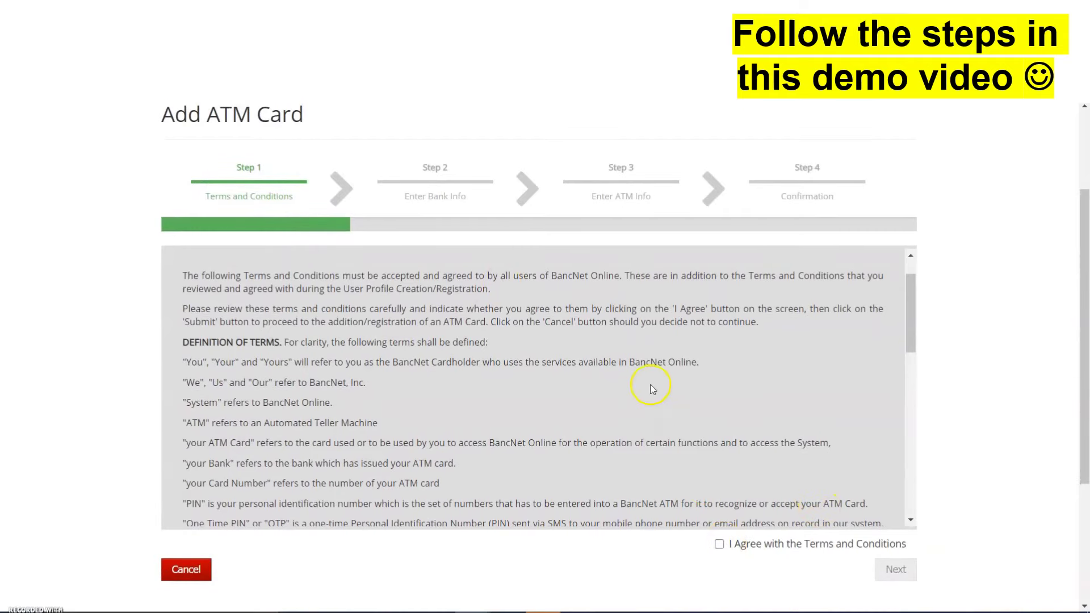
pyautogui.scroll(-15, 653, 386)
pyautogui.scroll(-3, 651, 389)
pyautogui.scroll(3, 649, 387)
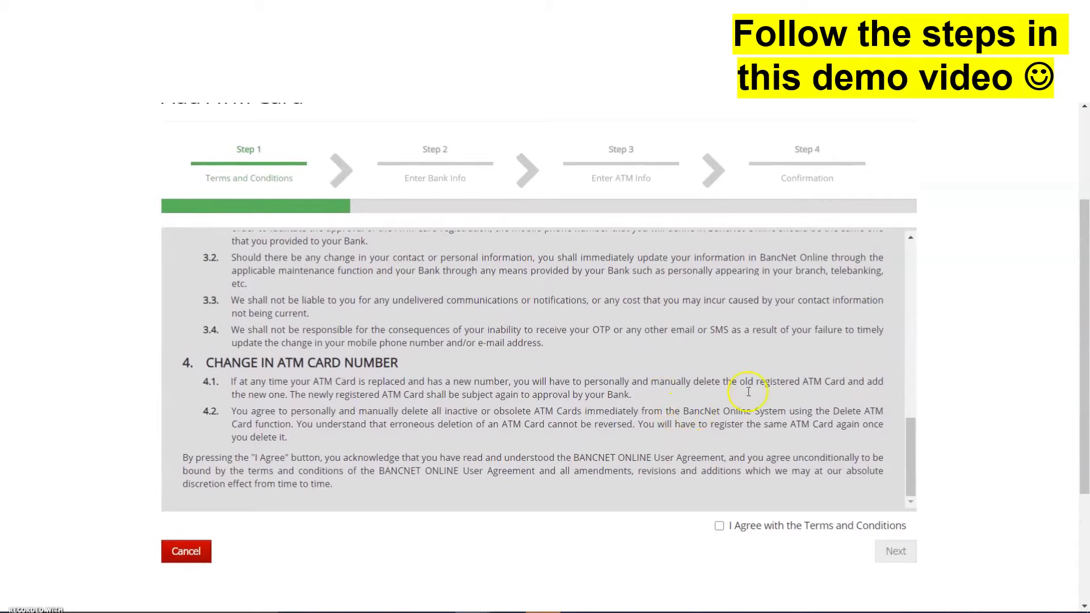
# Tick 'I Agree with the Terms and Conditions' and continue to Enter Bank Info
pyautogui.click(720, 526)
pyautogui.scroll(-1, 897, 537)
pyautogui.hotkey('ctrl', '+')
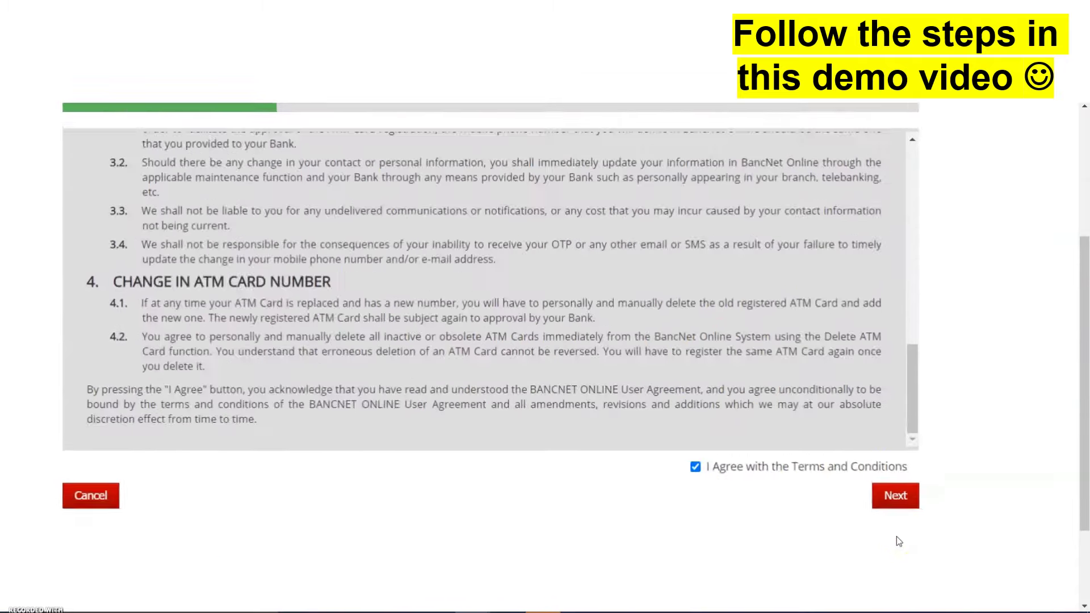
pyautogui.hotkey('ctrl', '+')
pyautogui.click(896, 495)
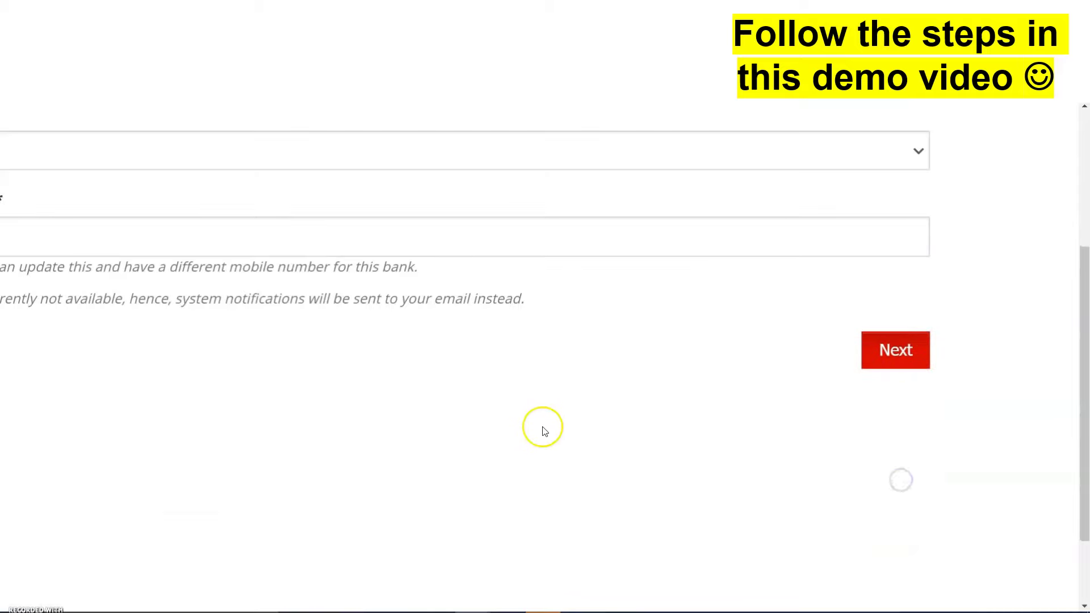
# Choose DBP from the Bank Name dropdown
pyautogui.scroll(1, 543, 427)
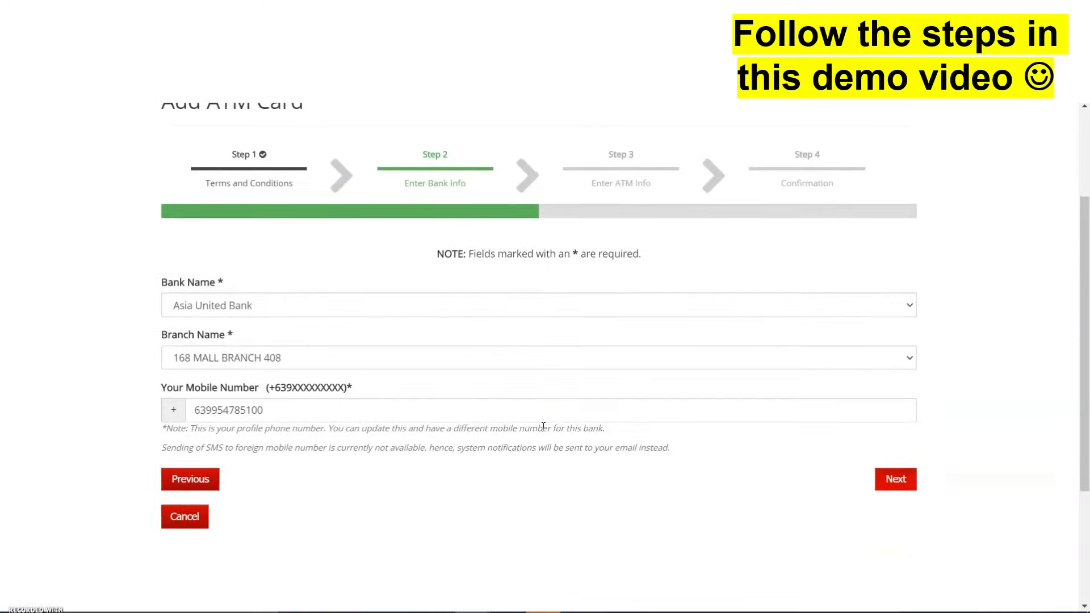
pyautogui.hotkey('ctrl', '+')
pyautogui.hotkey('ctrl', '+')
pyautogui.hotkey('ctrl', '+')
pyautogui.hotkey('ctrl', '+')
pyautogui.hotkey('ctrl', '+')
pyautogui.hotkey('ctrl', '-')
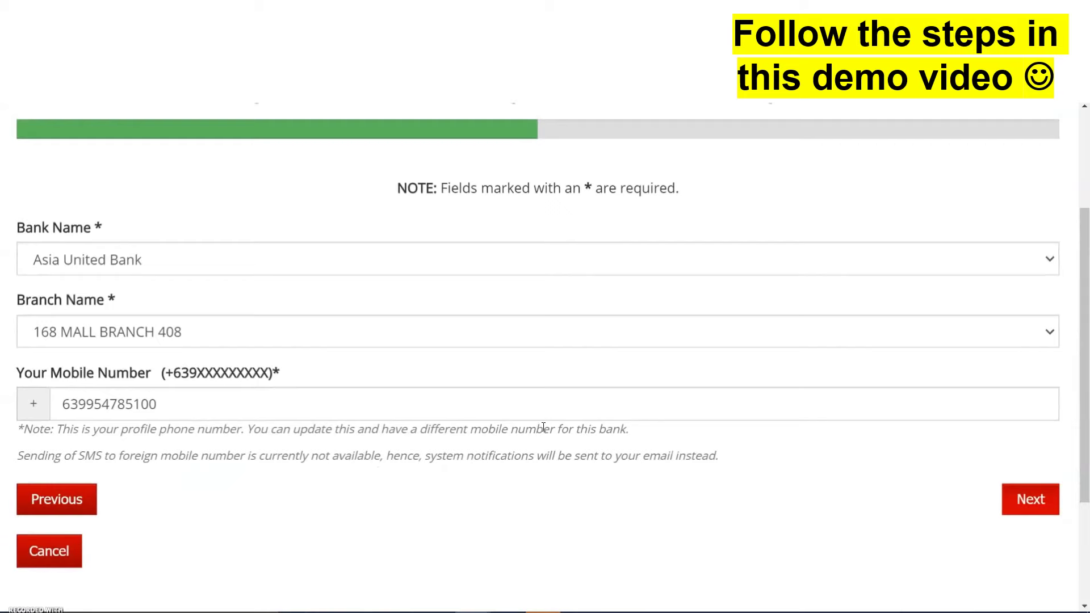
pyautogui.hotkey('ctrl', '-')
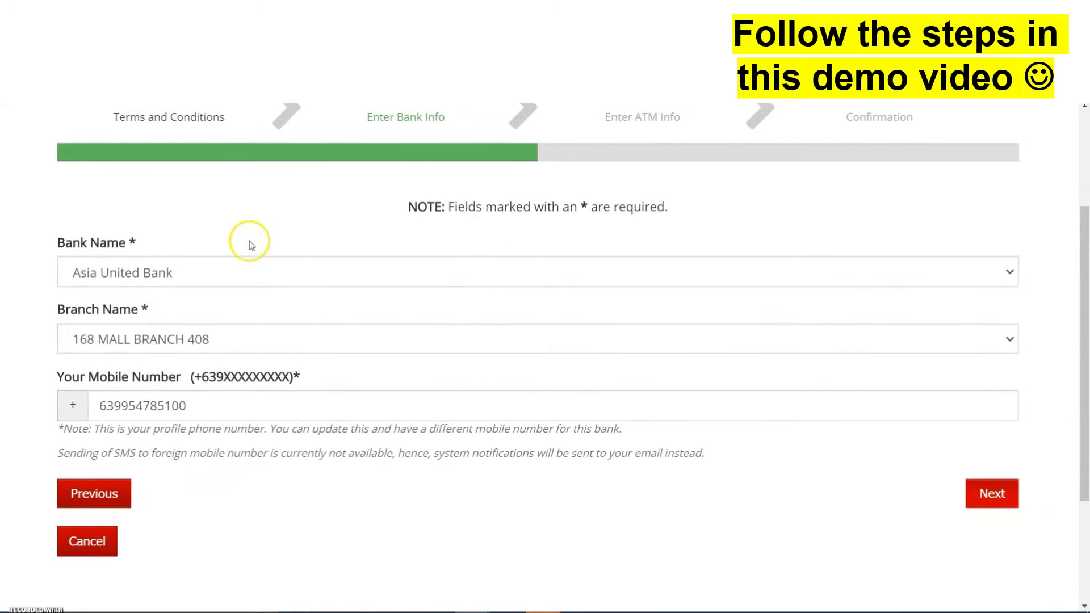
pyautogui.moveTo(137, 242); pyautogui.dragTo(57, 245)
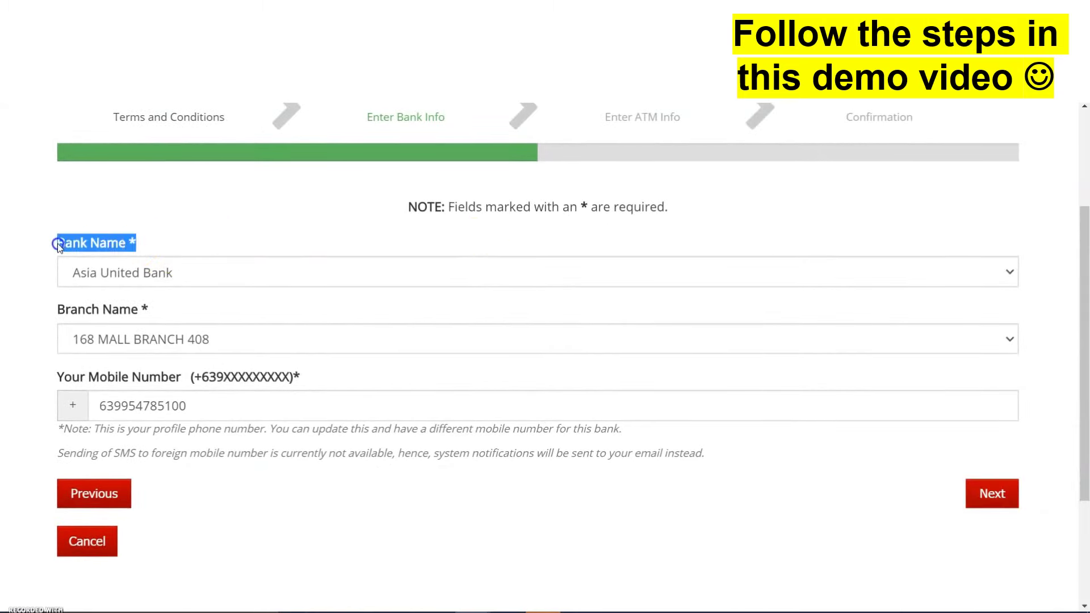
pyautogui.click(1014, 276)
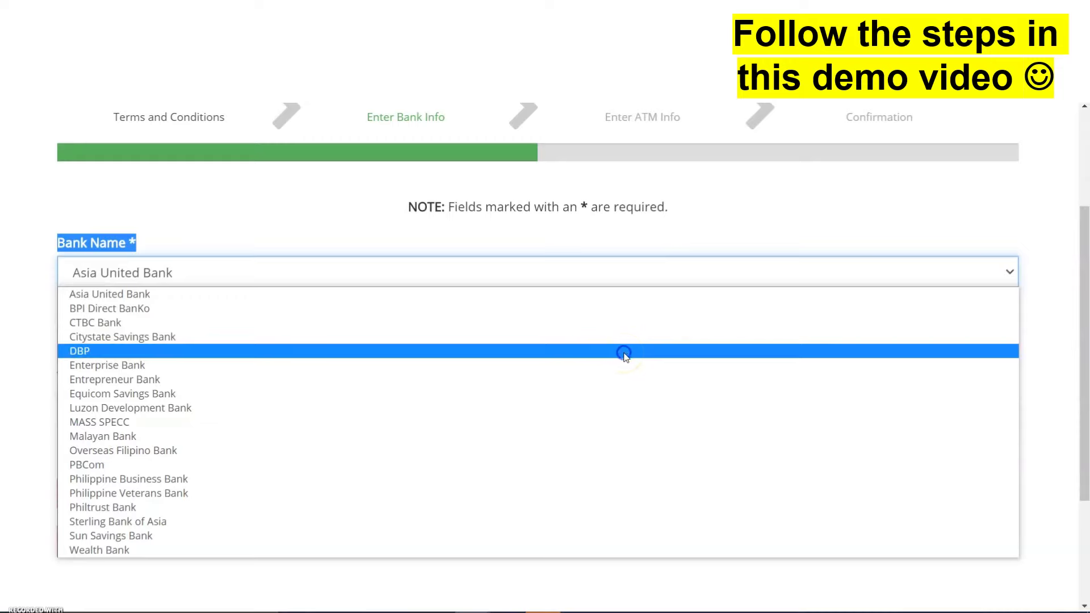
pyautogui.click(625, 354)
pyautogui.click(598, 329)
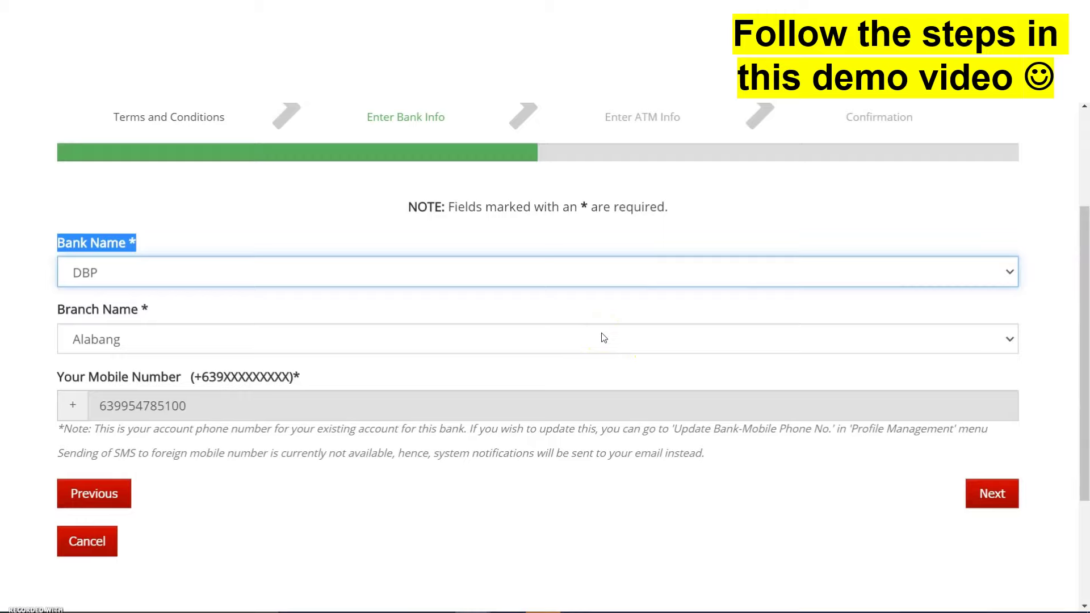
# Choose Bogo from the Branch Name dropdown
pyautogui.click(603, 338)
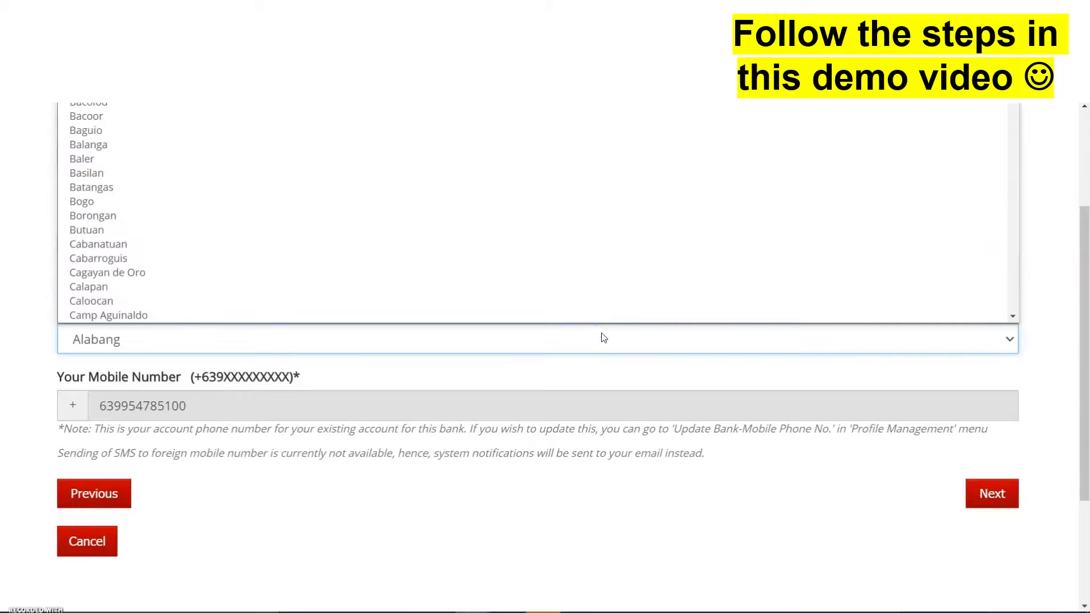
pyautogui.click(532, 169)
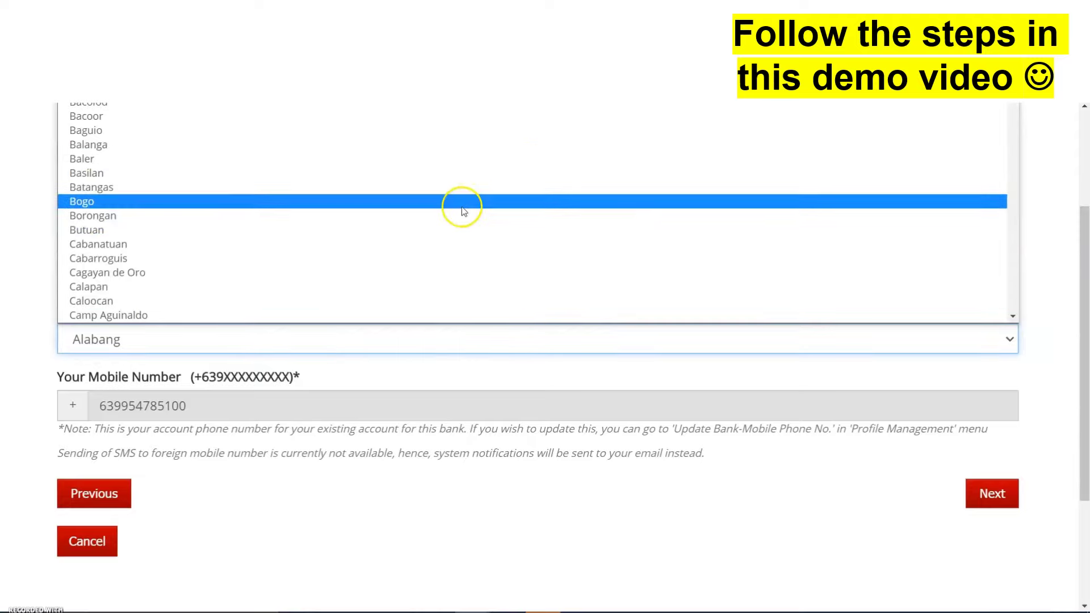
pyautogui.click(461, 209)
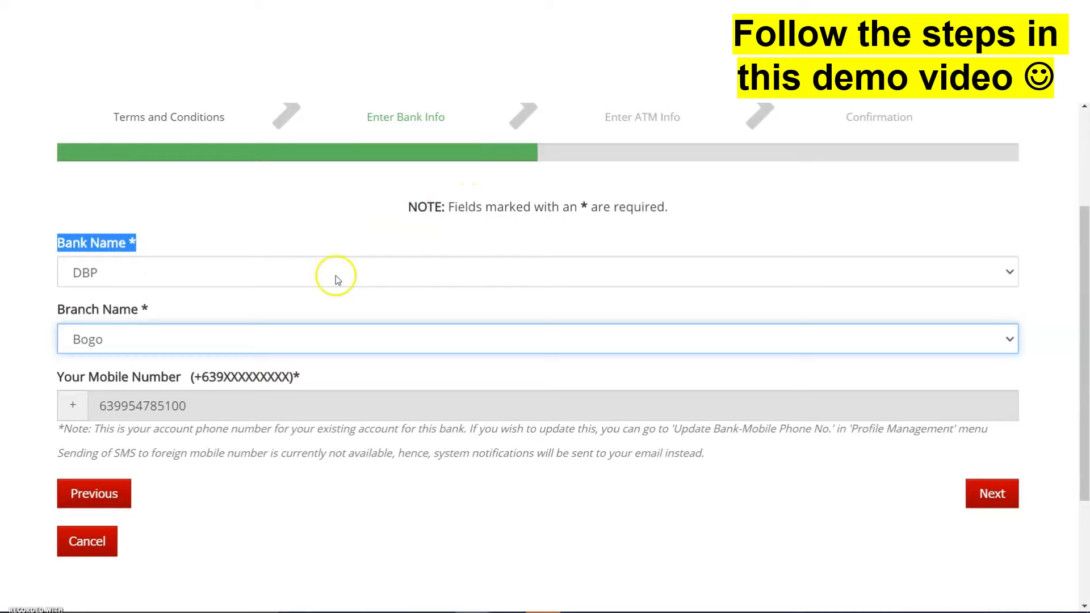
pyautogui.scroll(-1, 350, 387)
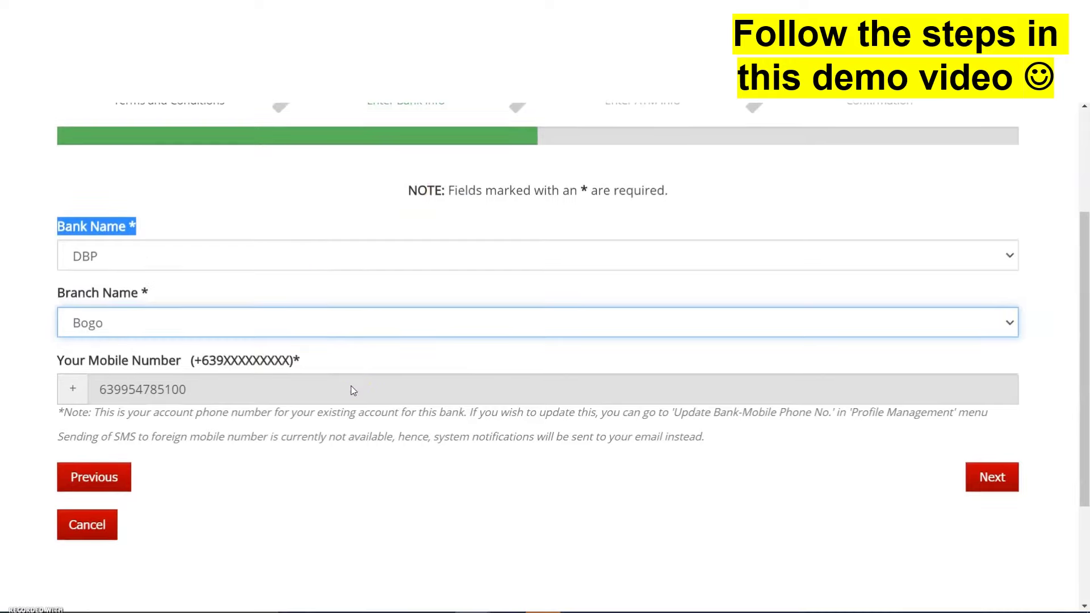
pyautogui.scroll(1, 279, 391)
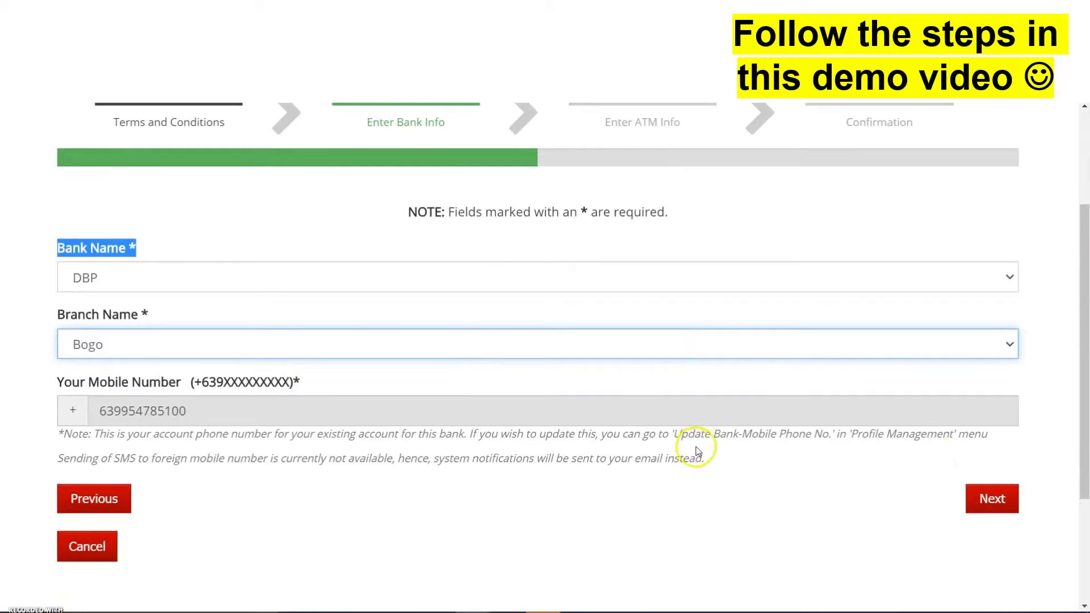
pyautogui.click(711, 411)
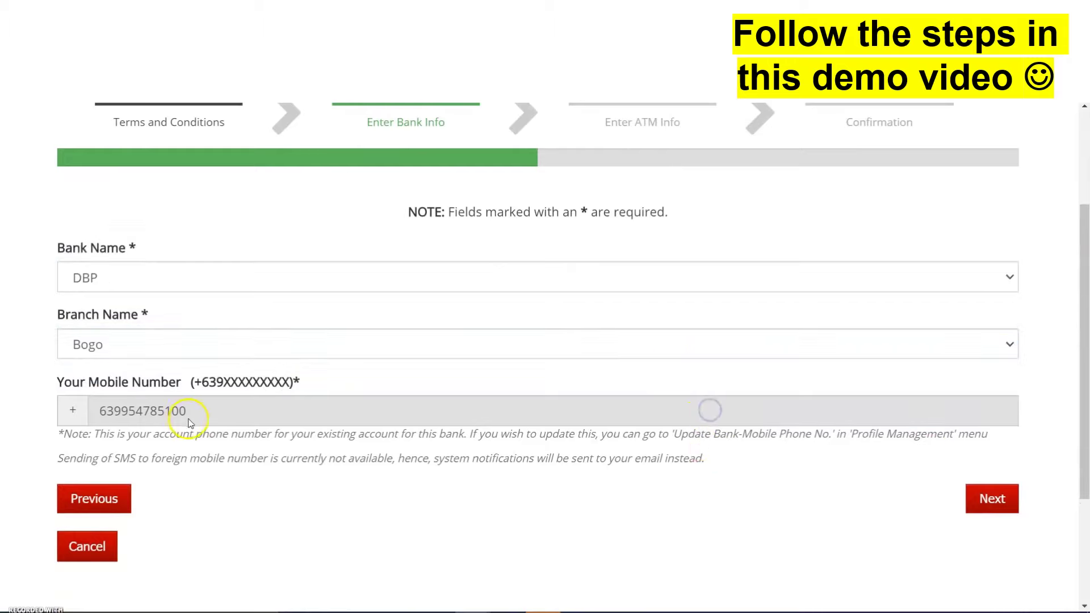
# Continue to Enter ATM Info and highlight the ATM Card Number, Member Number and Account Type labels
pyautogui.click(1008, 508)
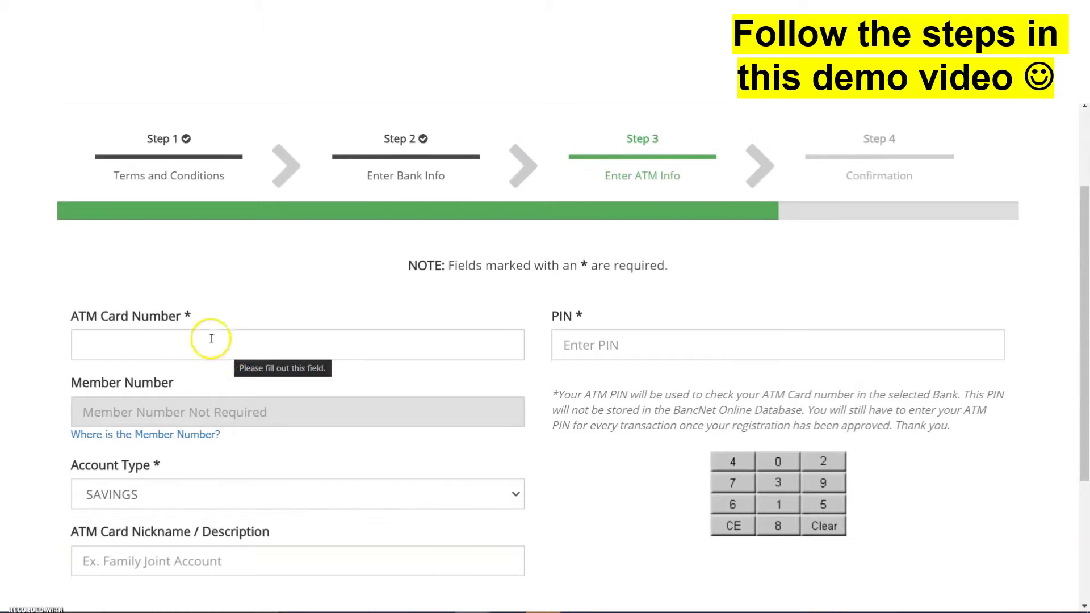
pyautogui.moveTo(186, 316); pyautogui.dragTo(64, 314)
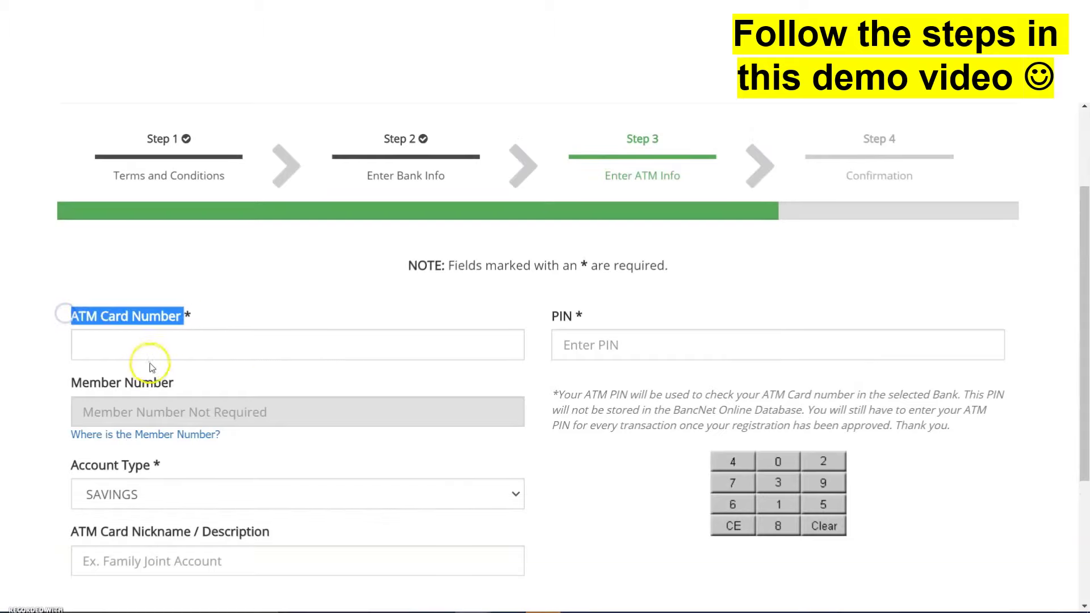
pyautogui.moveTo(176, 382); pyautogui.dragTo(63, 396)
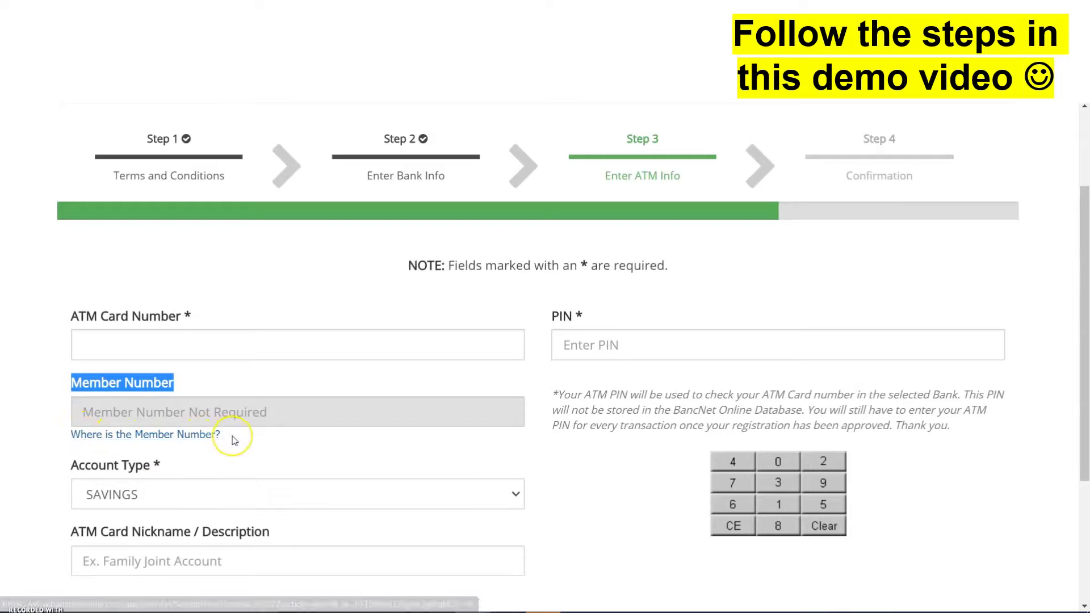
pyautogui.moveTo(162, 465); pyautogui.dragTo(66, 466)
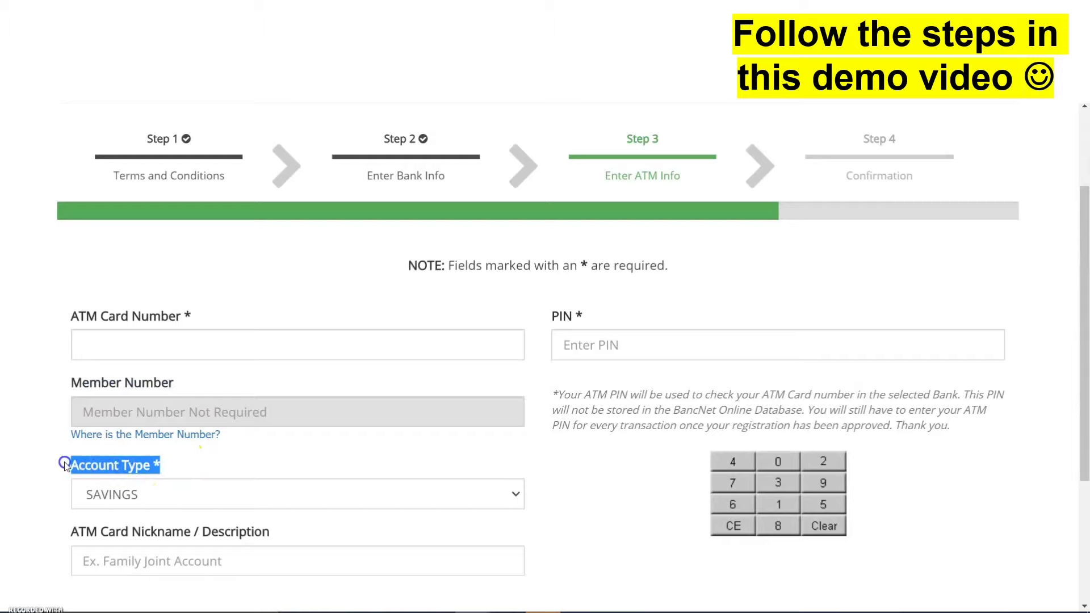
# Keep SAVINGS as Account Type and highlight the card nickname label and ATM PIN note
pyautogui.click(192, 504)
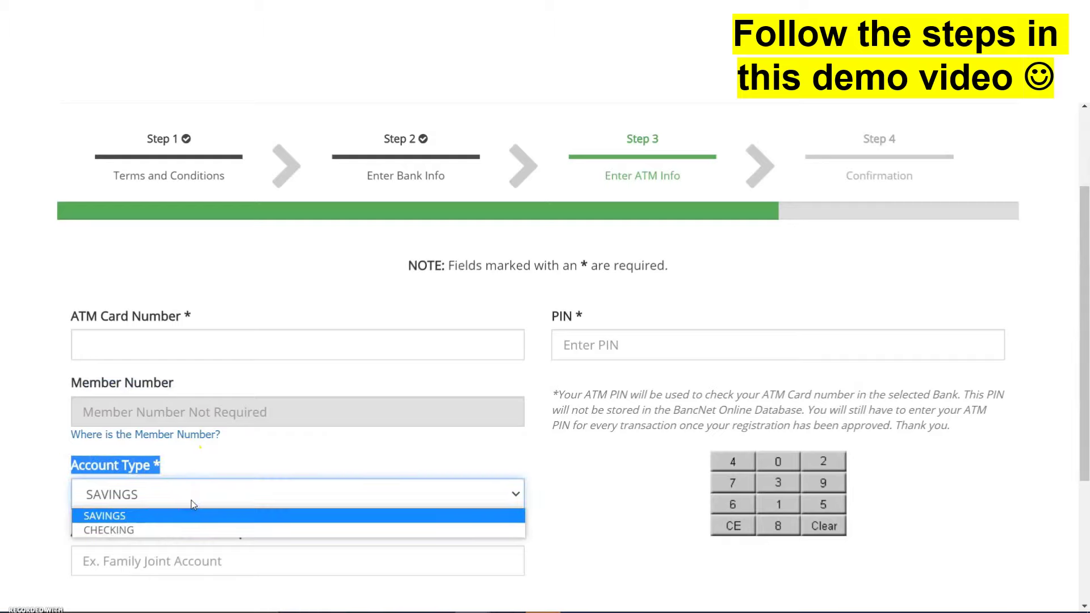
pyautogui.click(207, 464)
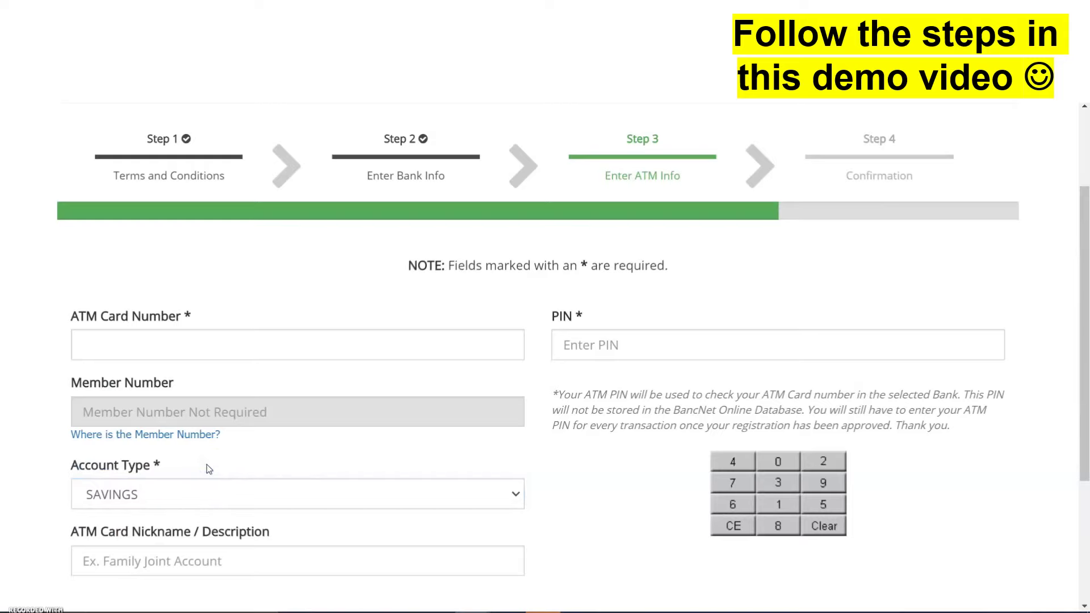
pyautogui.scroll(-1, 209, 468)
pyautogui.click(262, 510)
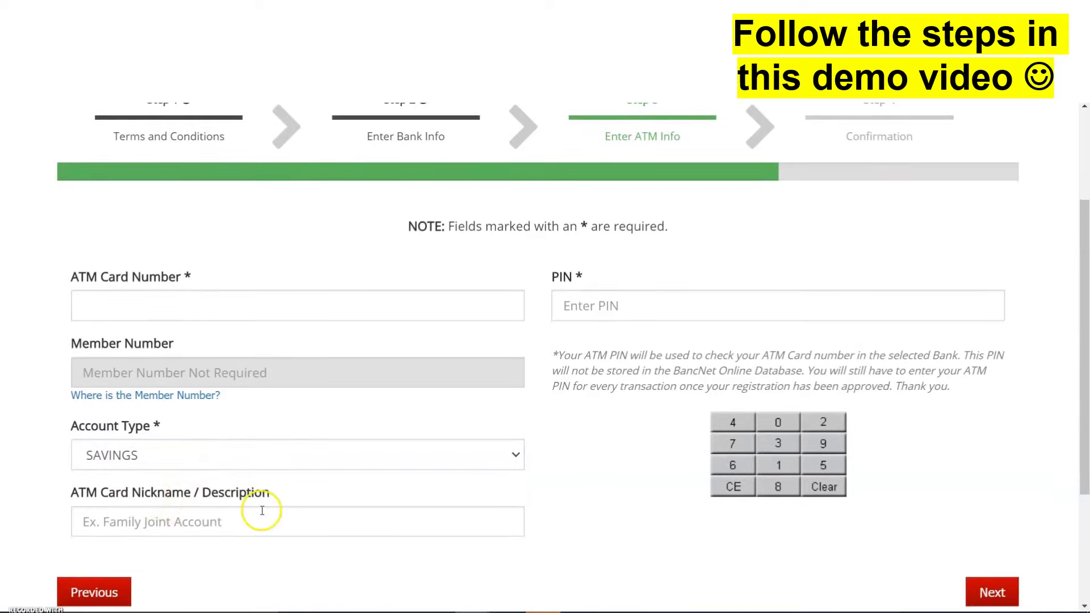
pyautogui.moveTo(279, 495); pyautogui.dragTo(56, 497)
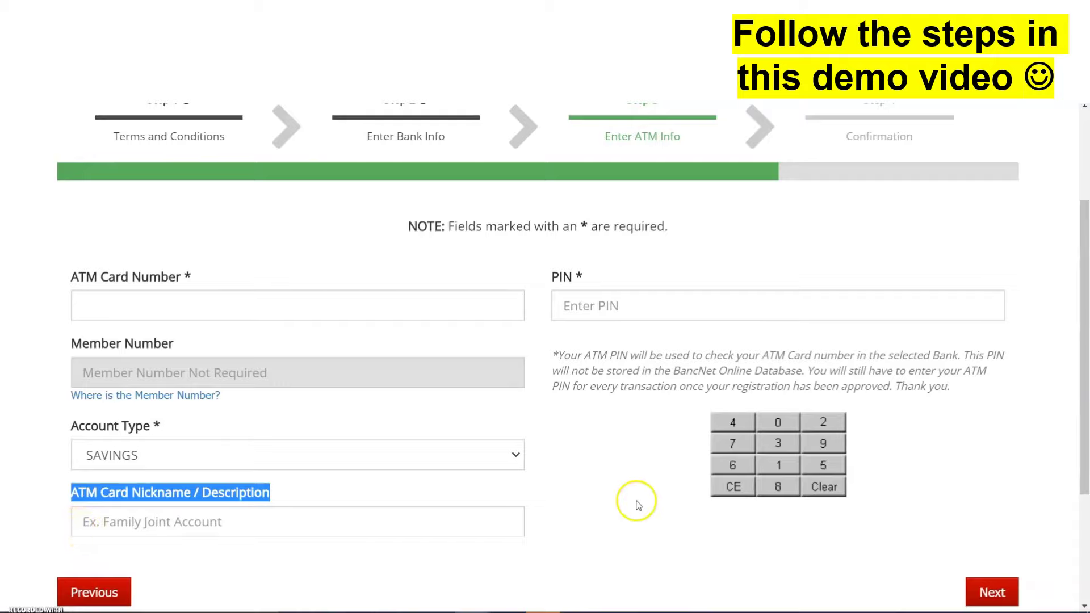
pyautogui.moveTo(635, 502); pyautogui.dragTo(622, 311)
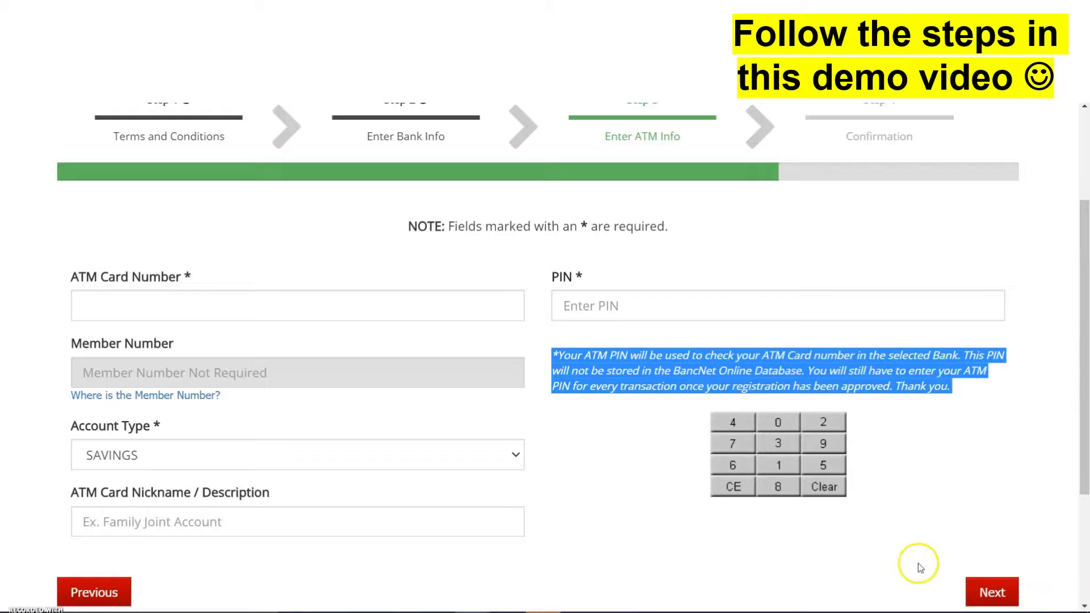
pyautogui.scroll(1, 951, 514)
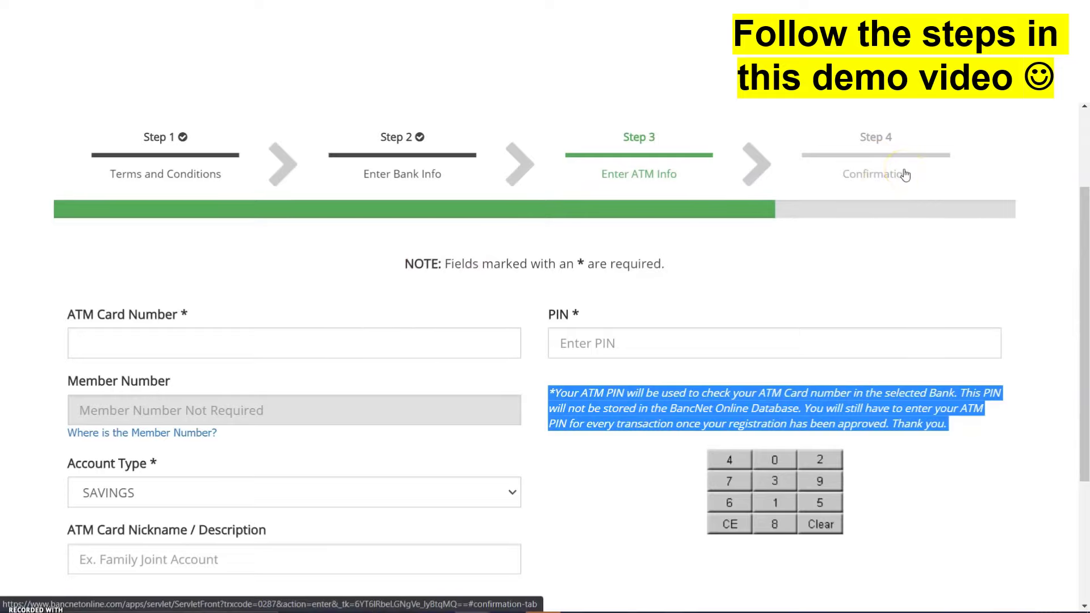
# Zoom out, clear the highlight, and go Home to see DBP under Your Banks
pyautogui.hotkey('ctrl', '-')
pyautogui.click(360, 295)
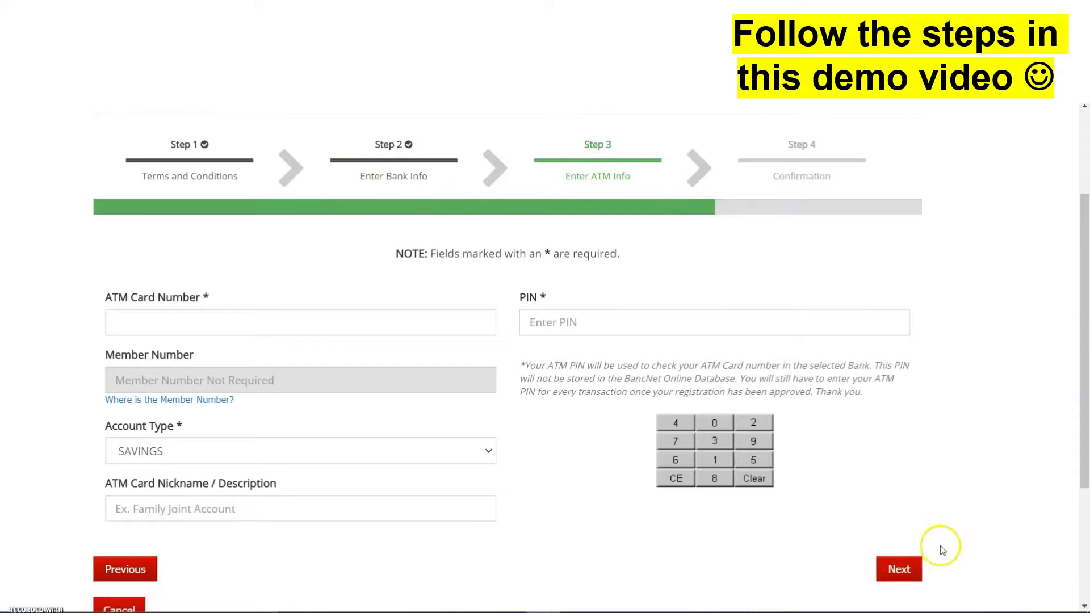
pyautogui.scroll(2, 313, 302)
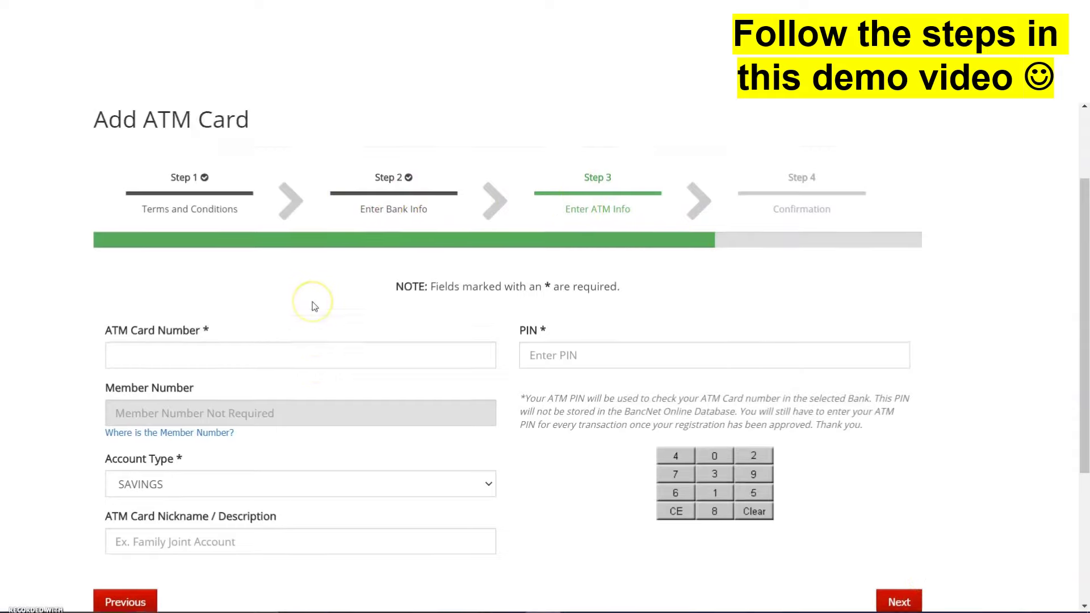
pyautogui.click(110, 115)
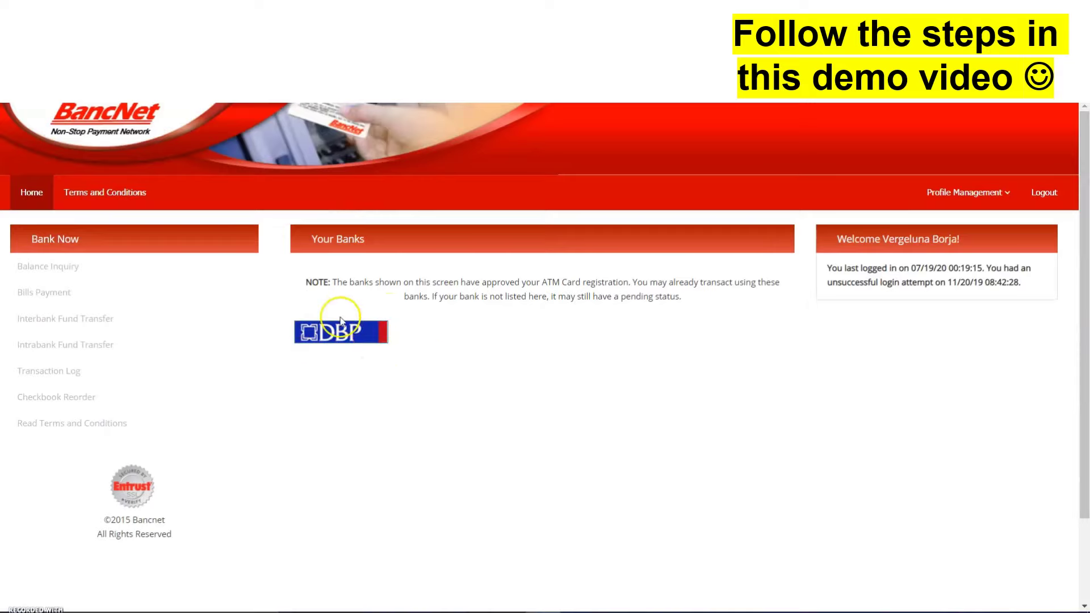
pyautogui.click(965, 192)
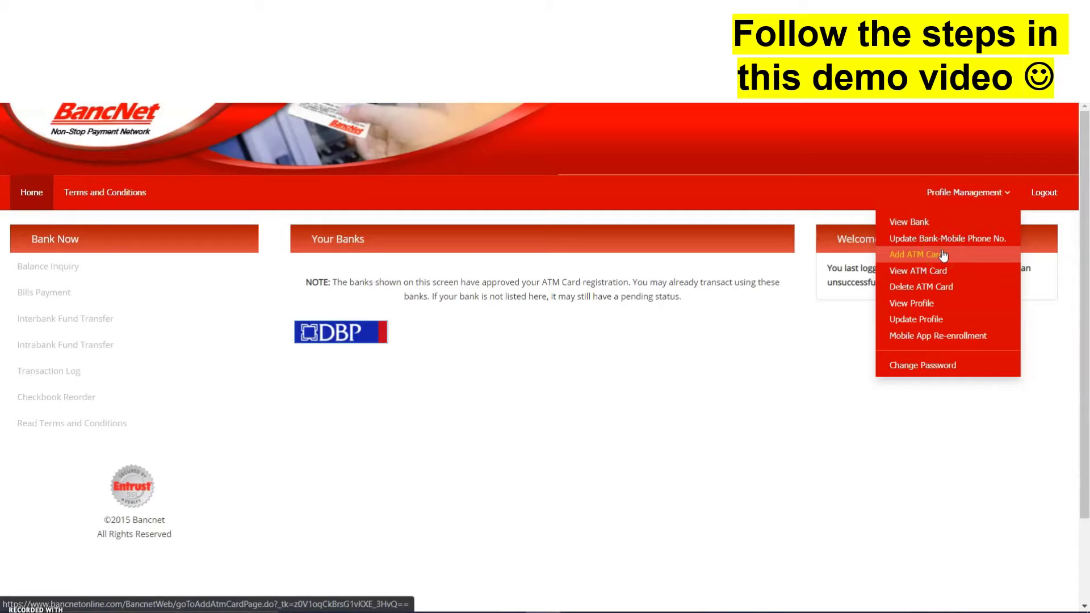
pyautogui.click(942, 255)
pyautogui.click(991, 196)
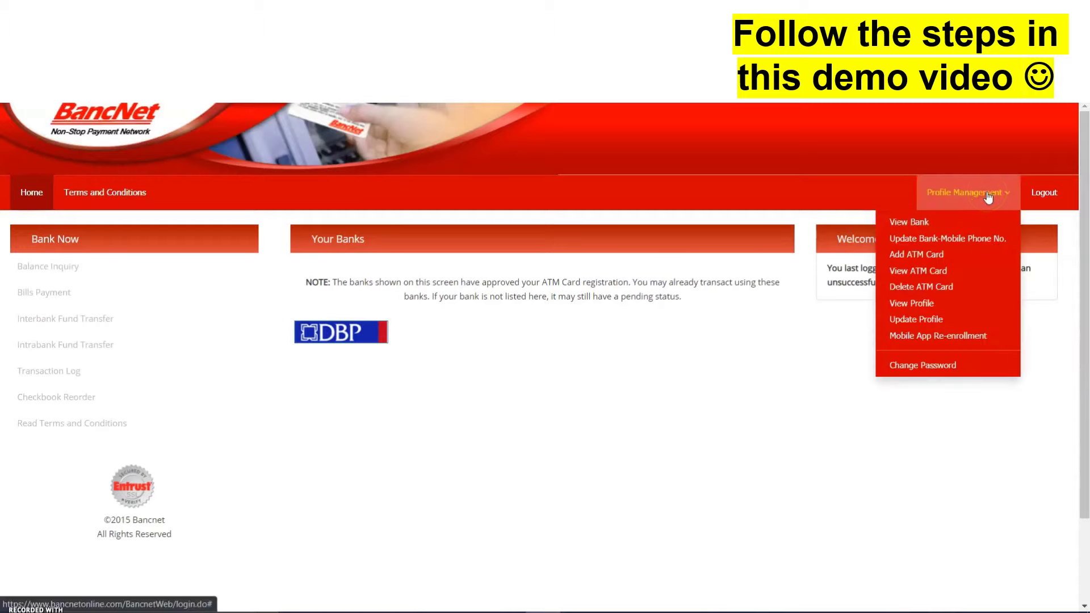
pyautogui.click(903, 254)
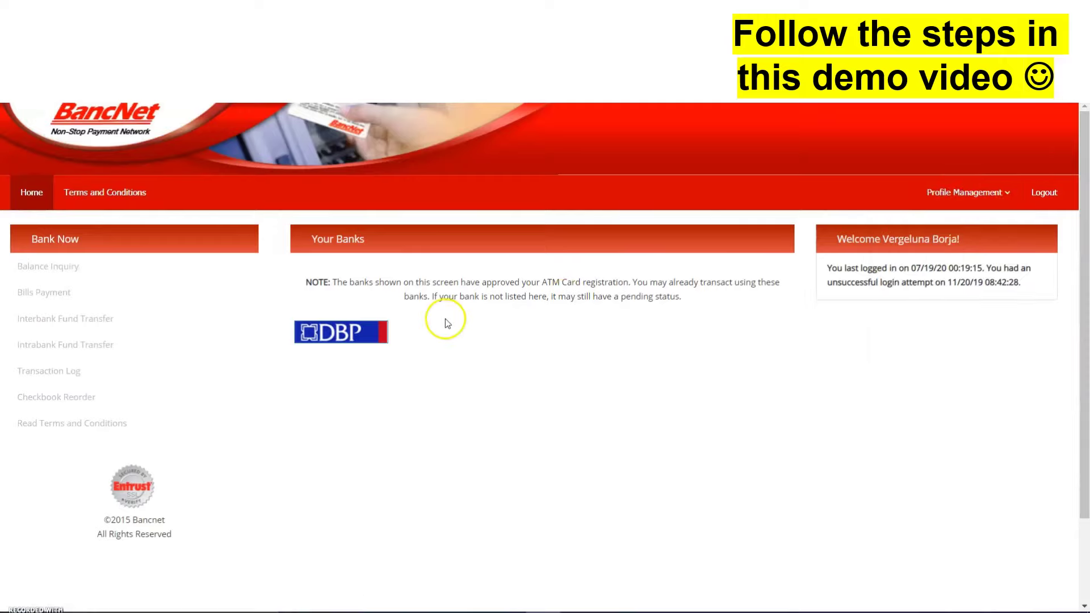